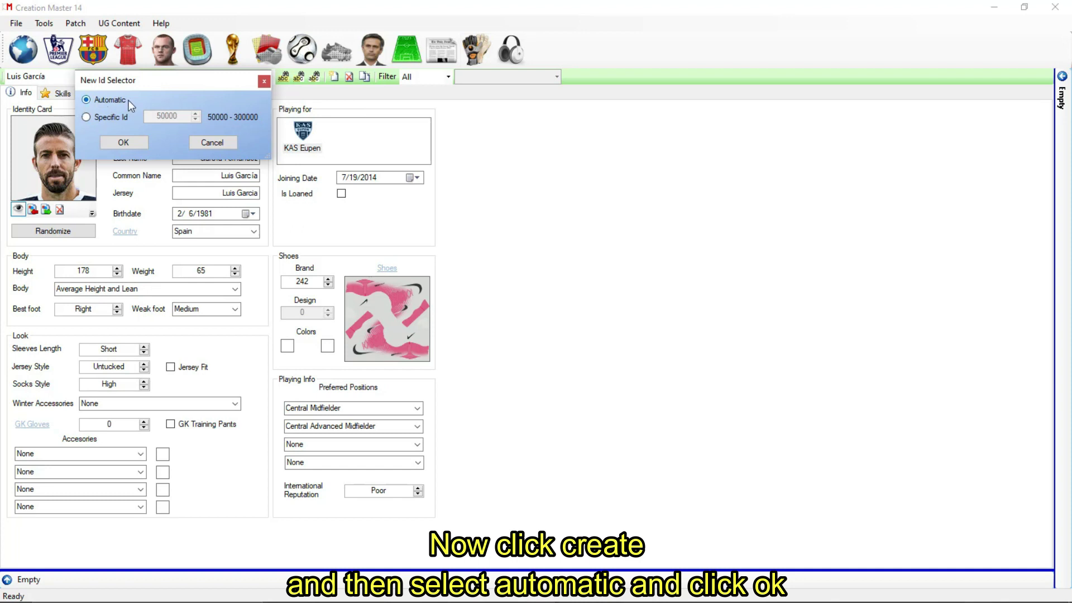
Step: Accept new player ID 50006, remove the placeholder face photo, and enter the player's first name
{"action": "left_click", "coordinate": [119, 143]}
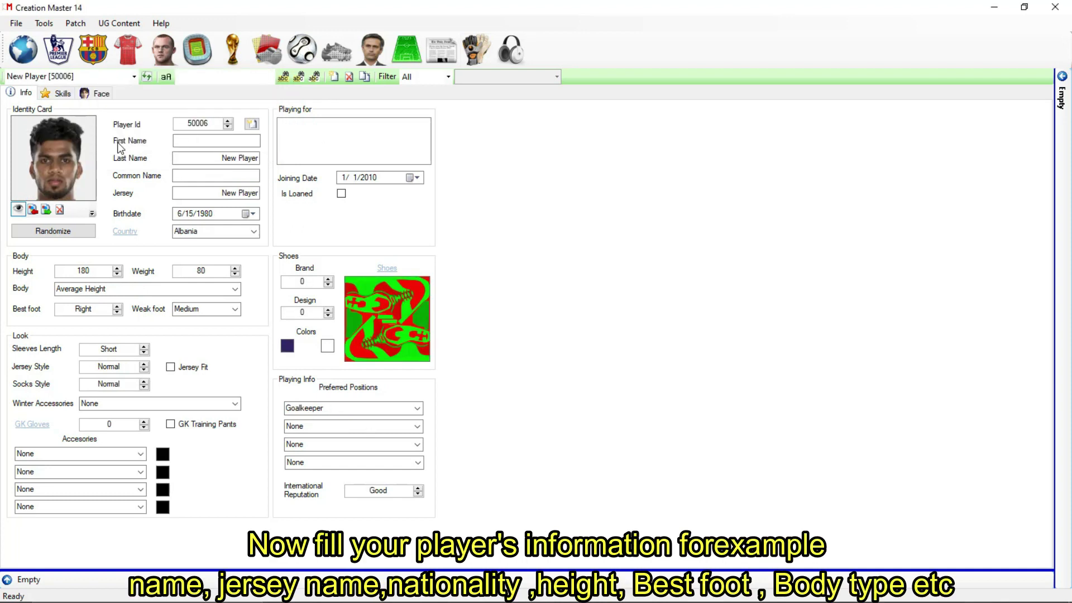
{"action": "left_click", "coordinate": [63, 211]}
{"action": "left_click", "coordinate": [200, 143]}
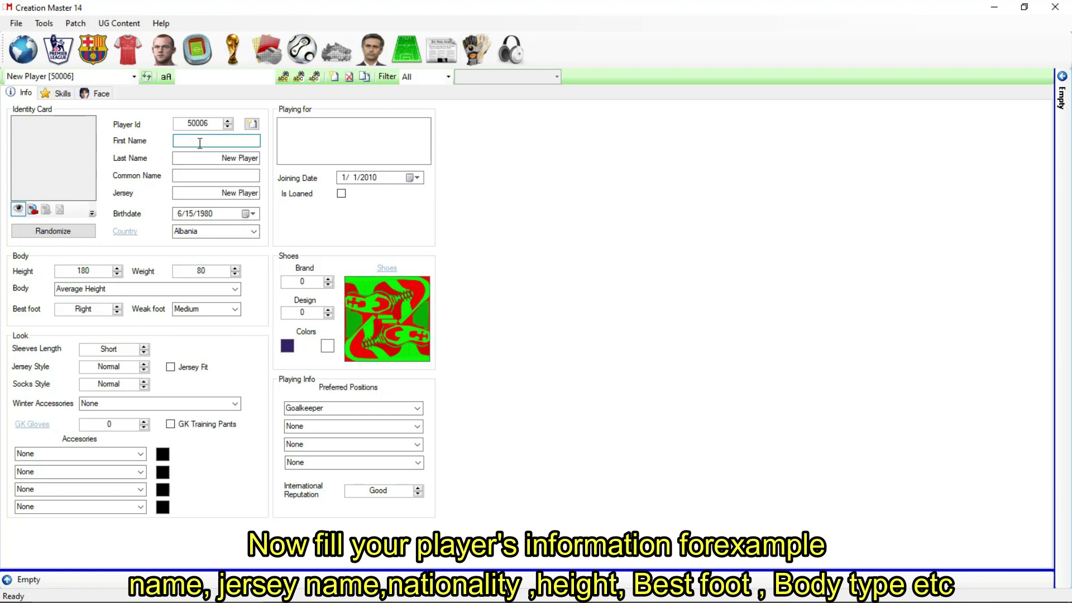
{"action": "type", "text": "Malik"}
Step: Replace the default last, common and jersey names with the player's chosen names
{"action": "left_click", "coordinate": [258, 159]}
{"action": "key", "text": "BackSpace"}
{"action": "key", "text": "BackSpace"}
{"action": "key", "text": "BackSpace"}
{"action": "key", "text": "BackSpace"}
{"action": "key", "text": "BackSpace"}
{"action": "key", "text": "BackSpace"}
{"action": "key", "text": "BackSpace"}
{"action": "key", "text": "BackSpace"}
{"action": "key", "text": "BackSpace"}
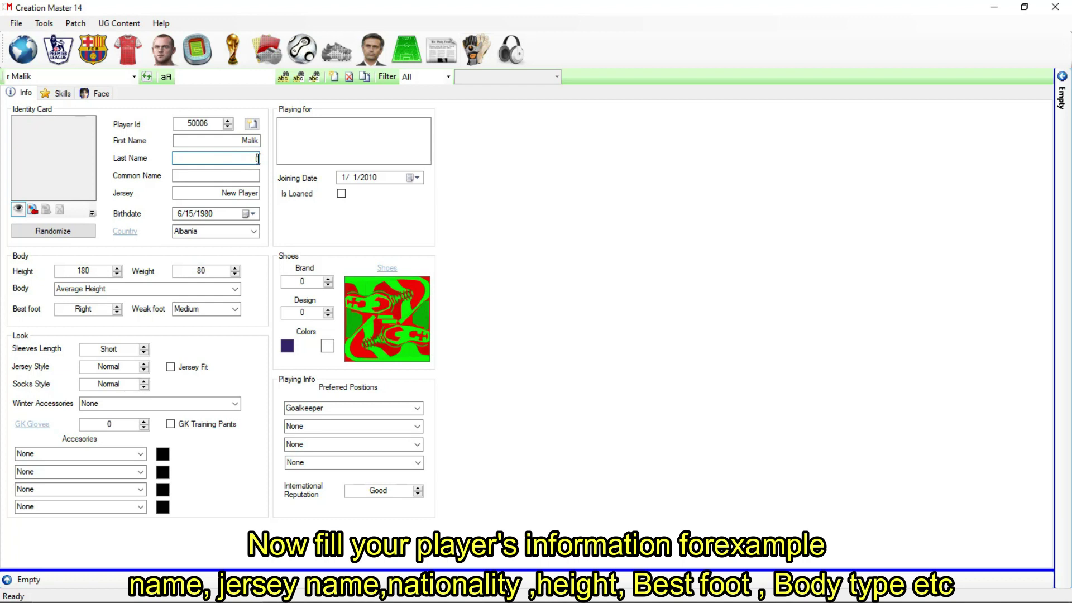
{"action": "key", "text": "BackSpace"}
{"action": "left_click", "coordinate": [237, 176]}
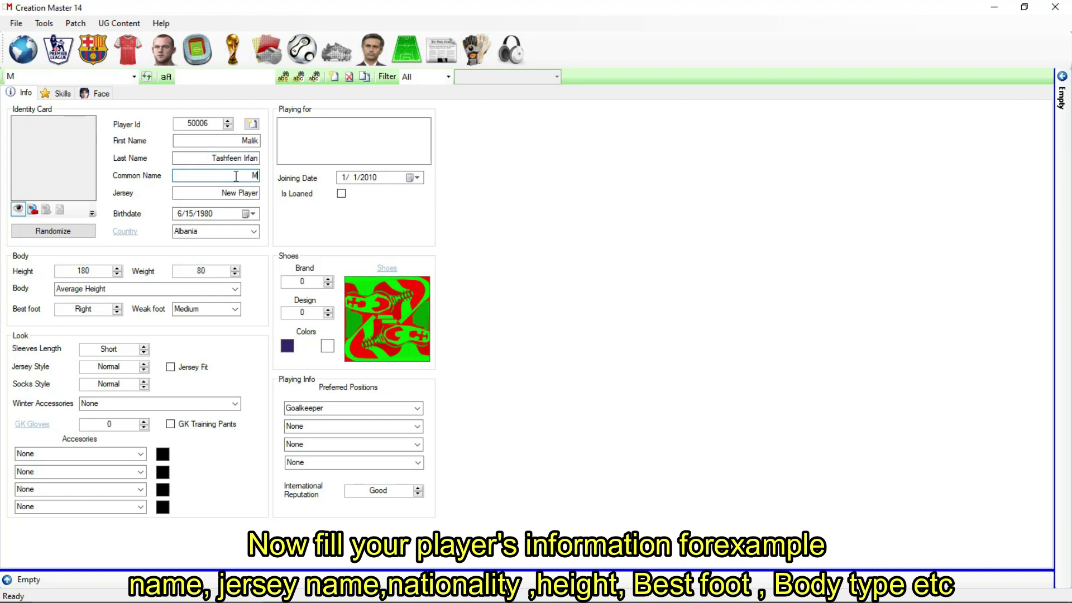
{"action": "left_click", "coordinate": [261, 193]}
{"action": "key", "text": "ctrl+a"}
{"action": "key", "text": "BackSpace"}
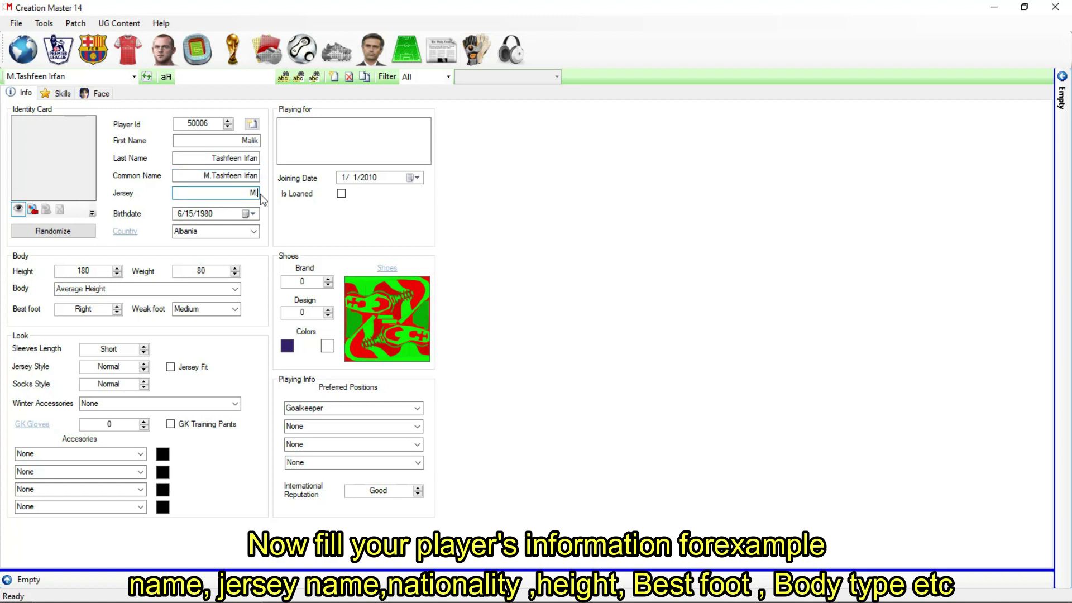
{"action": "left_click", "coordinate": [255, 214]}
Step: Set the player's birthdate to 8/23/2003
{"action": "left_click", "coordinate": [258, 232]}
{"action": "left_click", "coordinate": [257, 232]}
{"action": "left_click", "coordinate": [314, 232]}
{"action": "left_click", "coordinate": [315, 231]}
{"action": "left_click", "coordinate": [194, 278]}
{"action": "left_click", "coordinate": [195, 278]}
{"action": "left_click", "coordinate": [313, 232]}
{"action": "left_click", "coordinate": [314, 232]}
{"action": "left_click", "coordinate": [314, 232]}
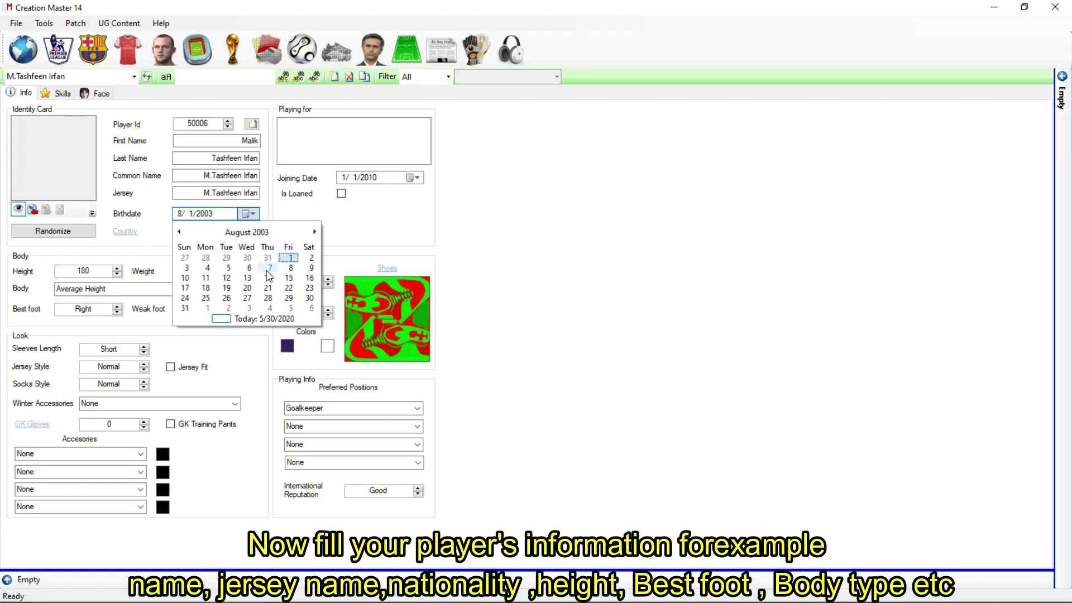
{"action": "left_click", "coordinate": [307, 289]}
Step: Set the country to Pakistan and raise the height to 190
{"action": "left_click", "coordinate": [255, 231]}
{"action": "type", "text": "pakis"}
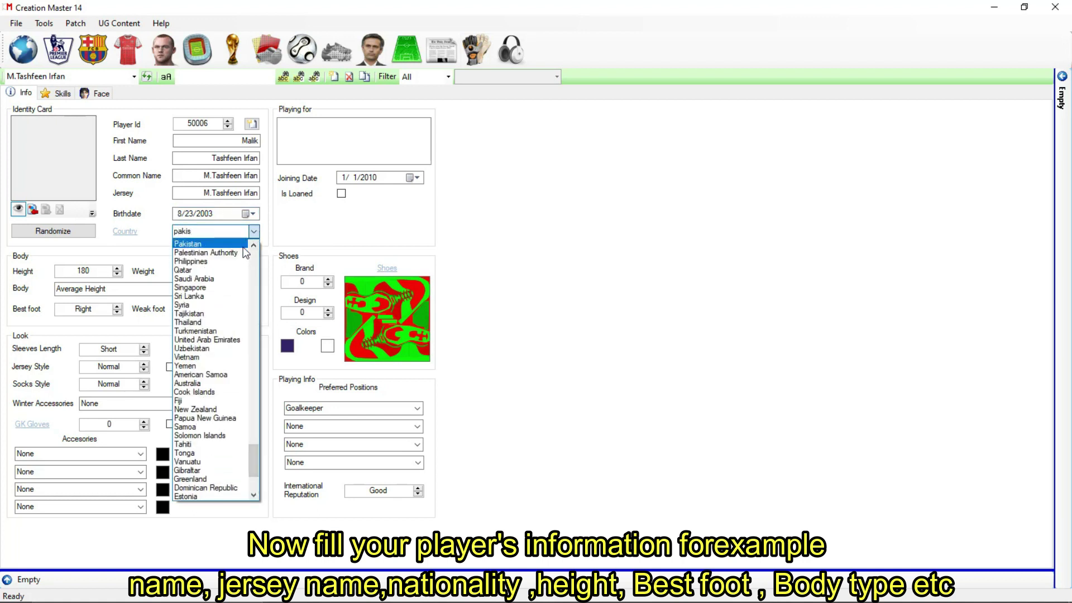
{"action": "left_click", "coordinate": [190, 244]}
{"action": "left_click", "coordinate": [118, 268]}
{"action": "left_click", "coordinate": [117, 269]}
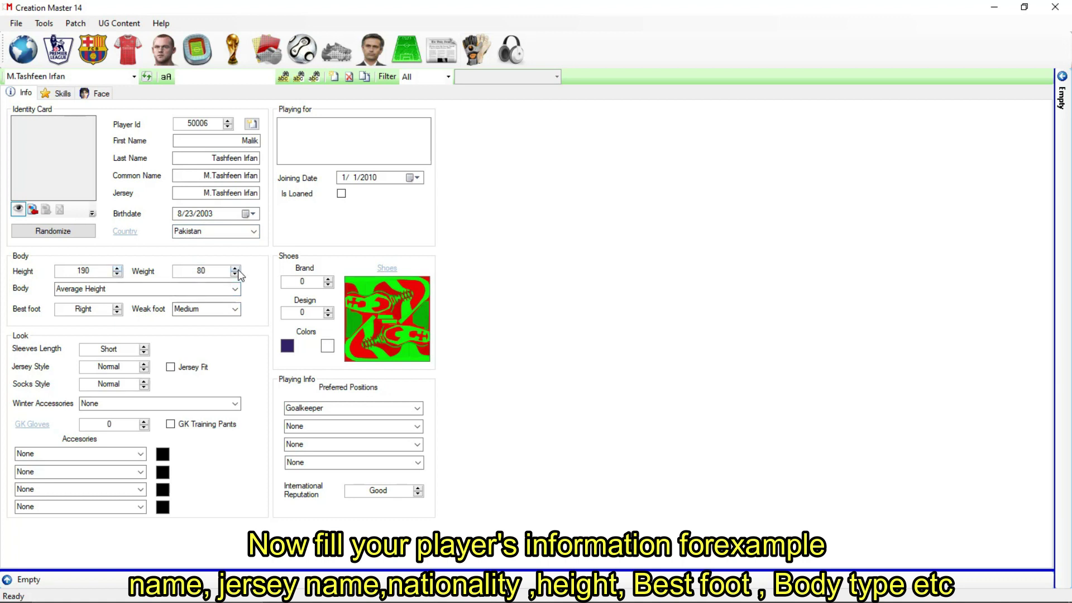
Step: Choose a Tall and Muscular body, an Ambidexter weak foot, and Long sleeves
{"action": "left_click", "coordinate": [237, 287]}
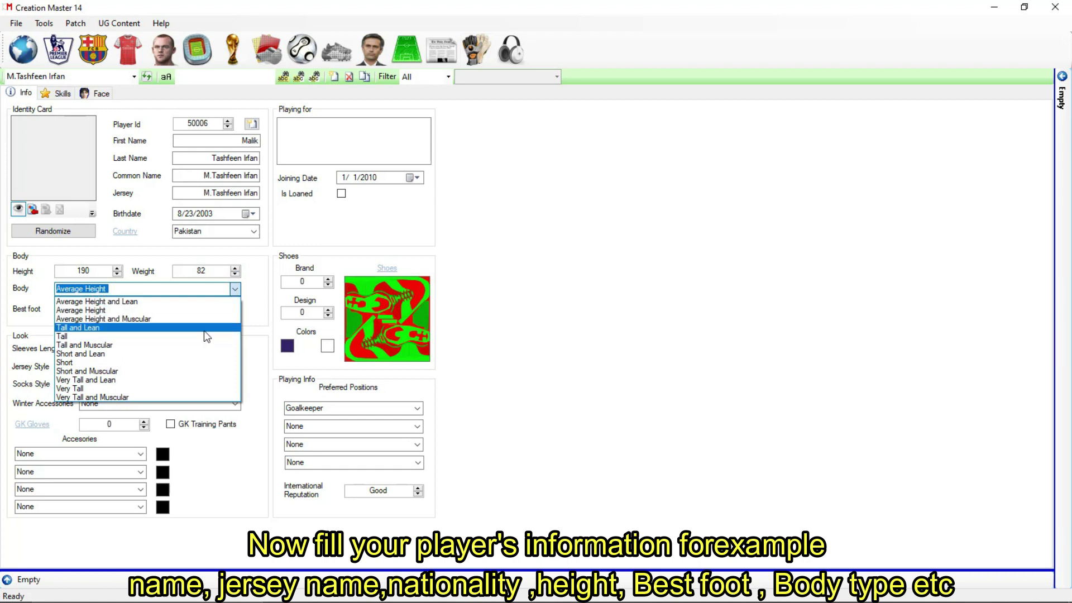
{"action": "left_click", "coordinate": [202, 345]}
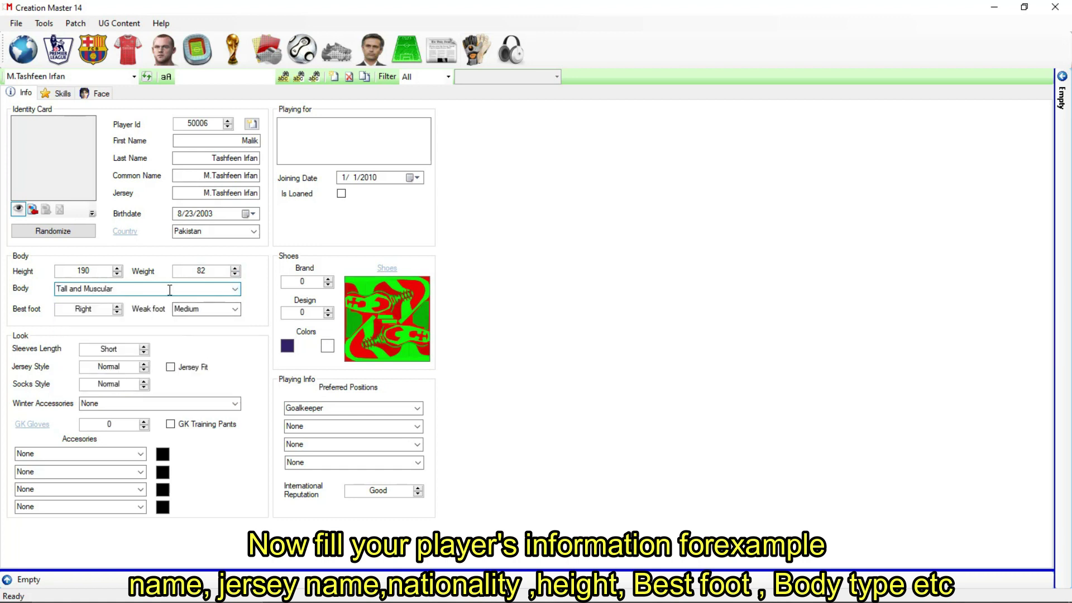
{"action": "left_click", "coordinate": [235, 308]}
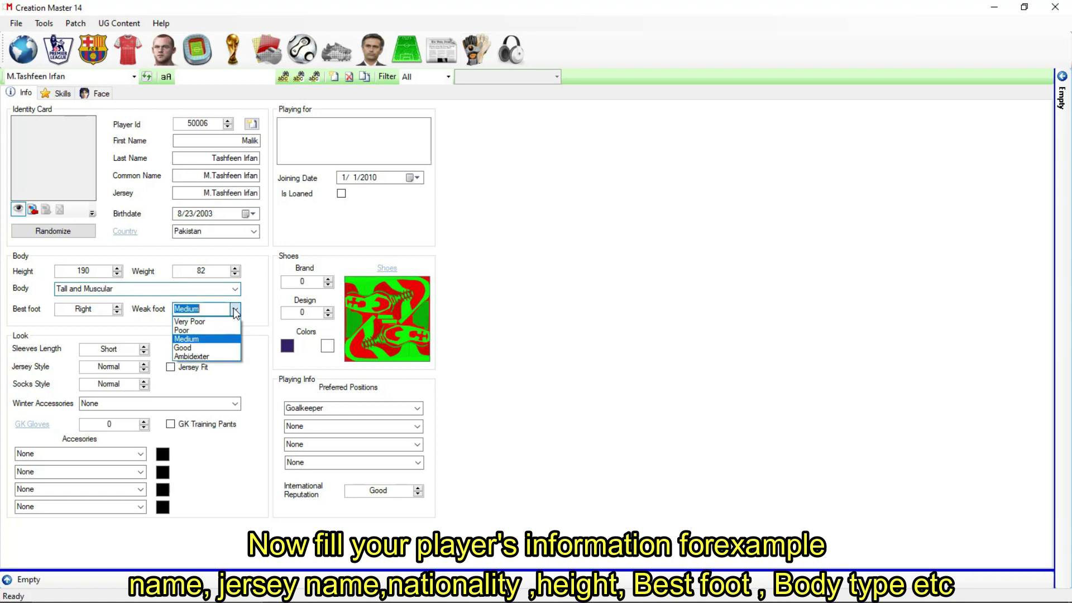
{"action": "left_click", "coordinate": [215, 356]}
{"action": "left_click", "coordinate": [144, 351]}
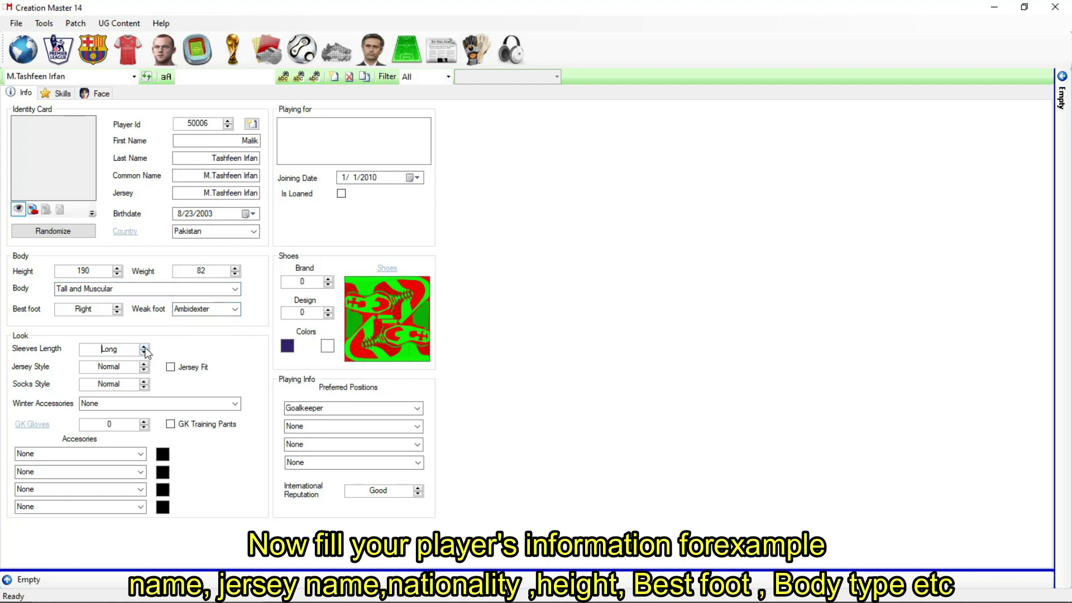
Step: Make the jersey Untucked and add underarmor on neck and arms as winter wear
{"action": "left_click", "coordinate": [143, 368]}
{"action": "left_click", "coordinate": [234, 403]}
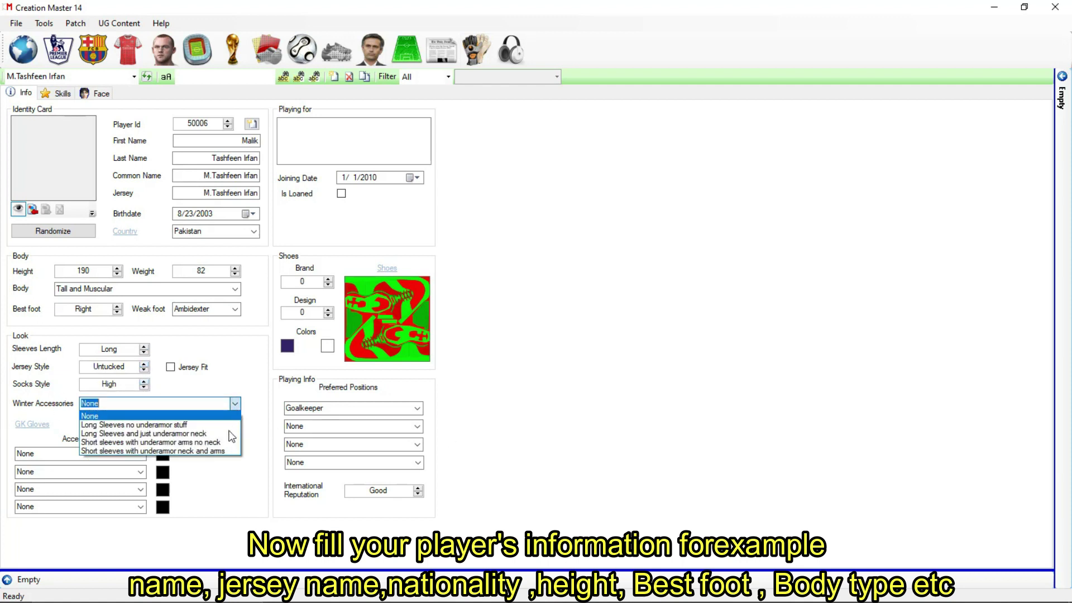
{"action": "left_click", "coordinate": [221, 453]}
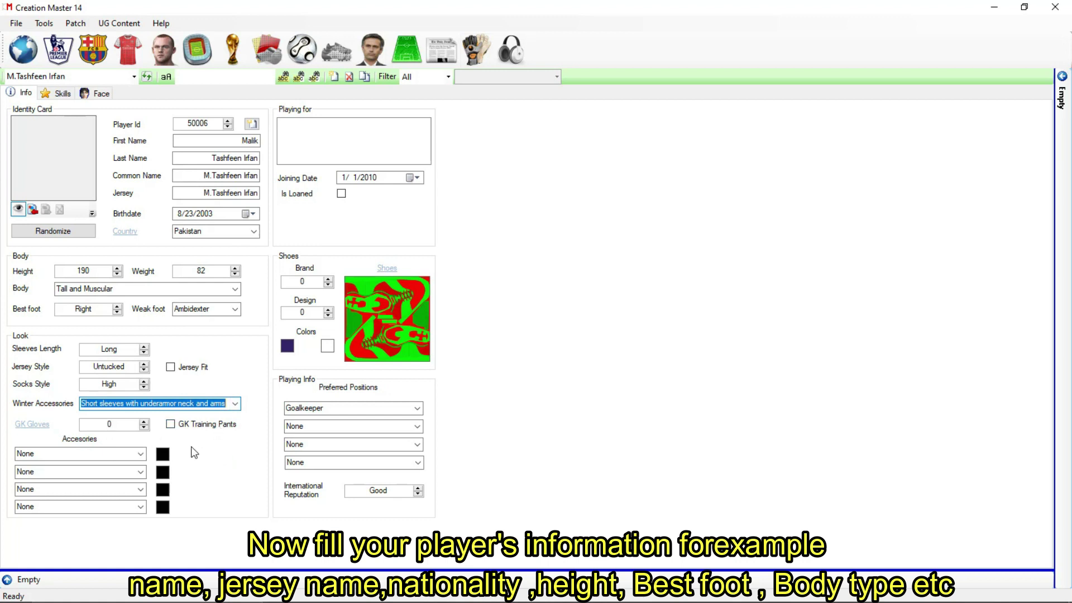
Step: Add right and left bracelets (27, 26) and right and left wide wrist tapes (25, 24)
{"action": "left_click", "coordinate": [141, 453]}
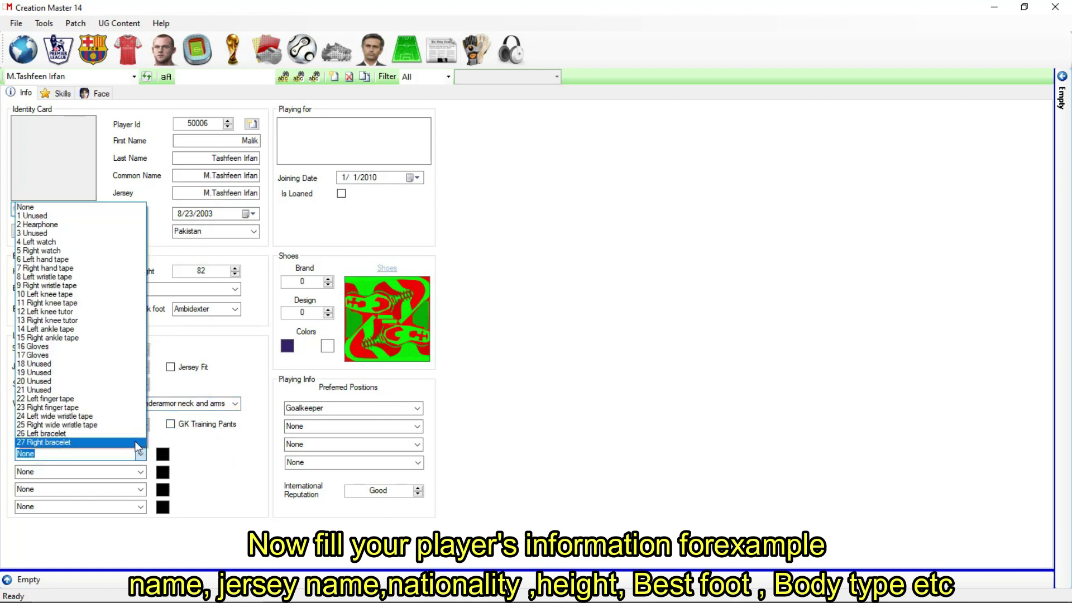
{"action": "left_click", "coordinate": [140, 442]}
{"action": "left_click", "coordinate": [140, 472]}
{"action": "left_click", "coordinate": [143, 455]}
{"action": "left_click", "coordinate": [141, 490]}
{"action": "left_click", "coordinate": [139, 468]}
{"action": "left_click", "coordinate": [143, 506]}
{"action": "left_click", "coordinate": [140, 461]}
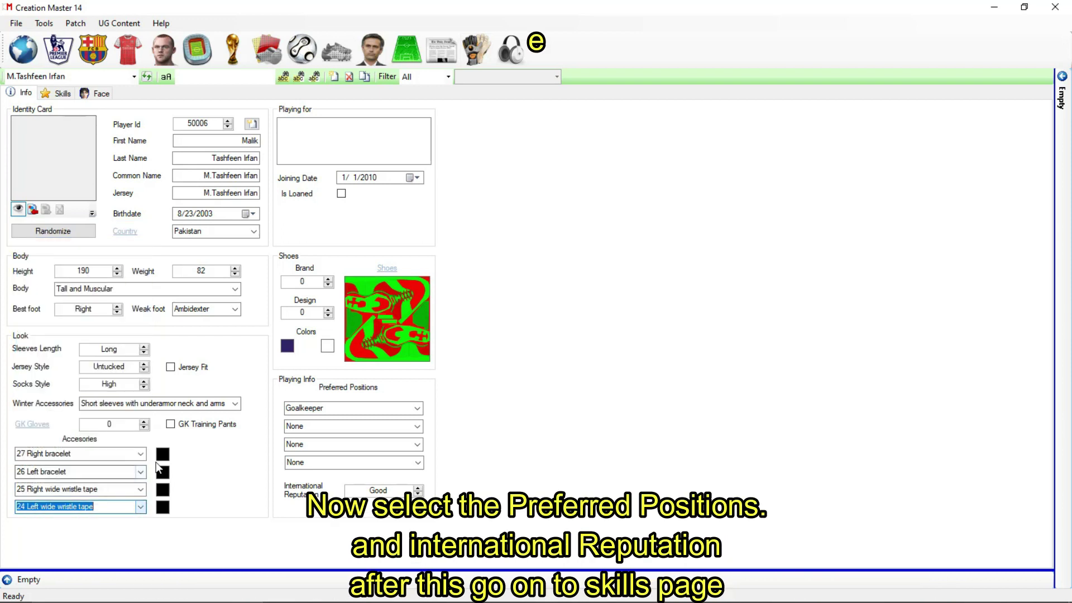
{"action": "left_click", "coordinate": [416, 408]}
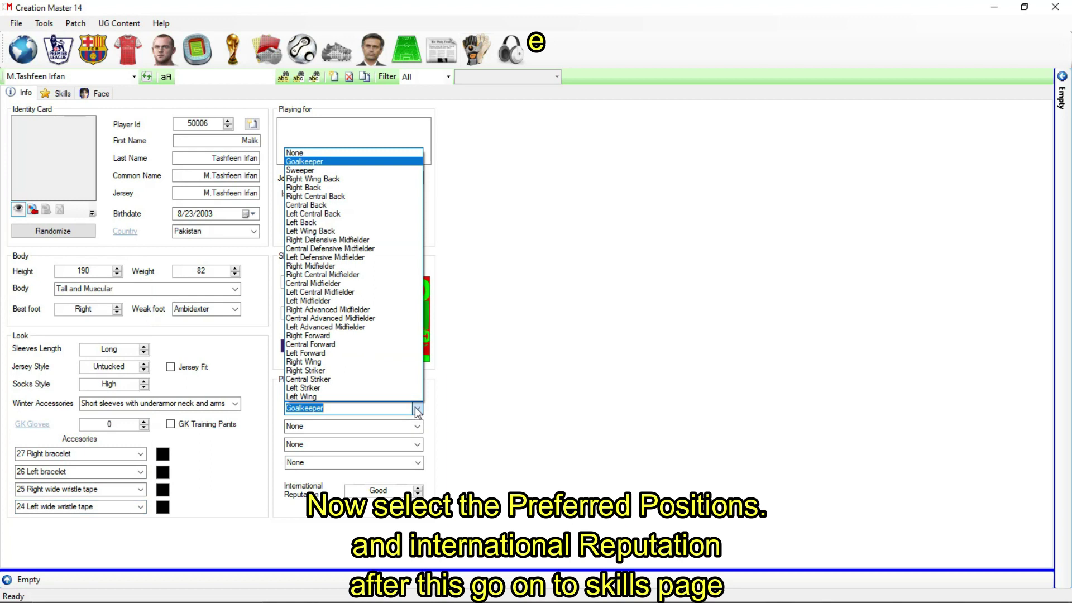
Step: Set preferred positions to Left Wing, Right Wing, Central Striker and Central Advanced Midfielder
{"action": "left_click", "coordinate": [401, 397]}
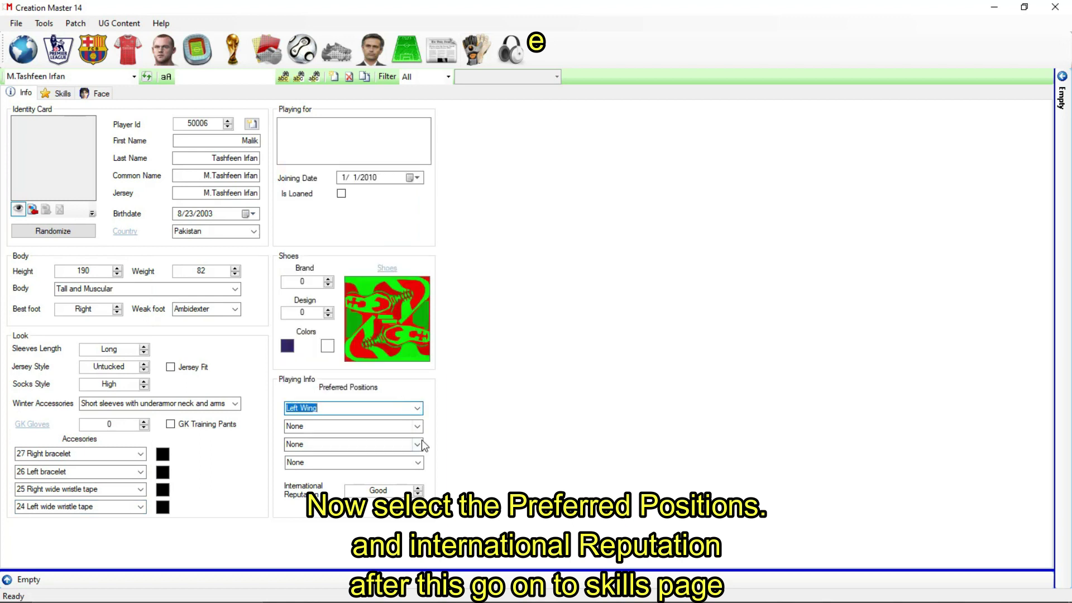
{"action": "left_click", "coordinate": [417, 427]}
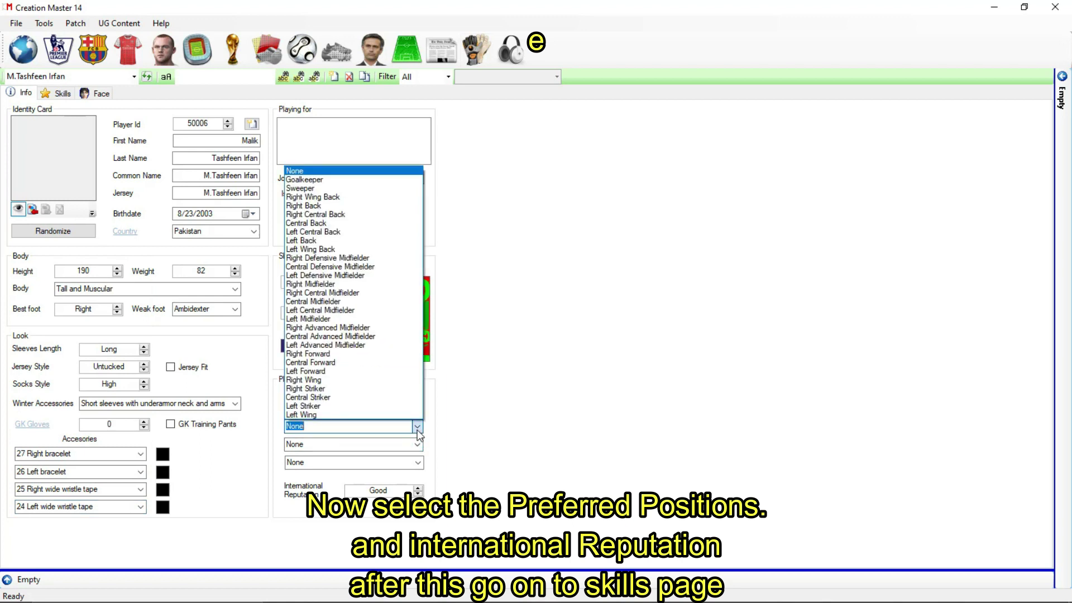
{"action": "left_click", "coordinate": [420, 426]}
{"action": "left_click", "coordinate": [420, 427]}
{"action": "left_click", "coordinate": [391, 380]}
{"action": "left_click", "coordinate": [417, 445]}
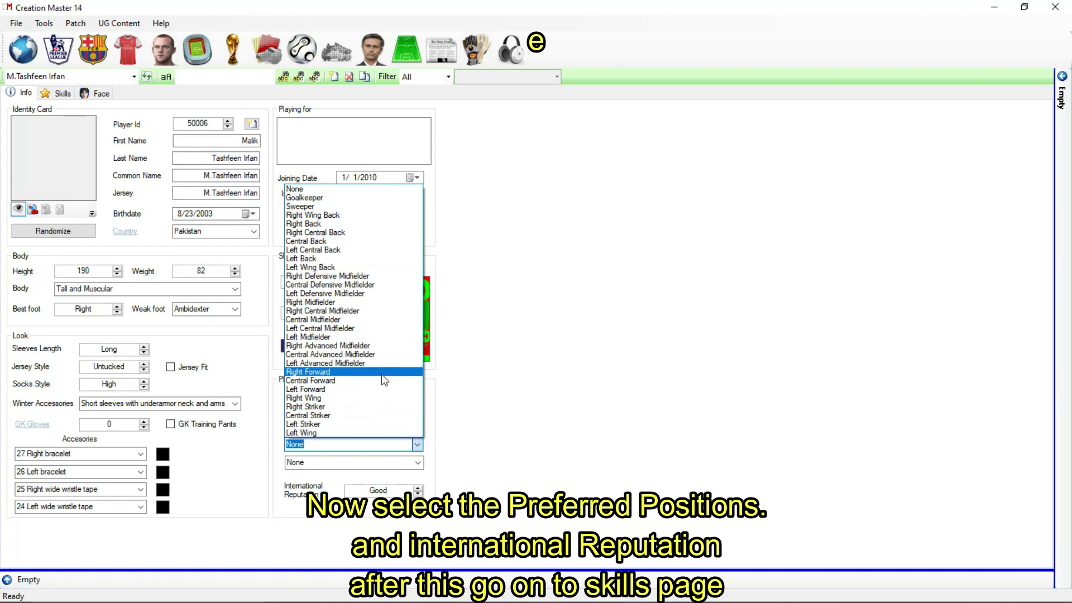
{"action": "left_click", "coordinate": [374, 416]}
{"action": "left_click", "coordinate": [418, 462]}
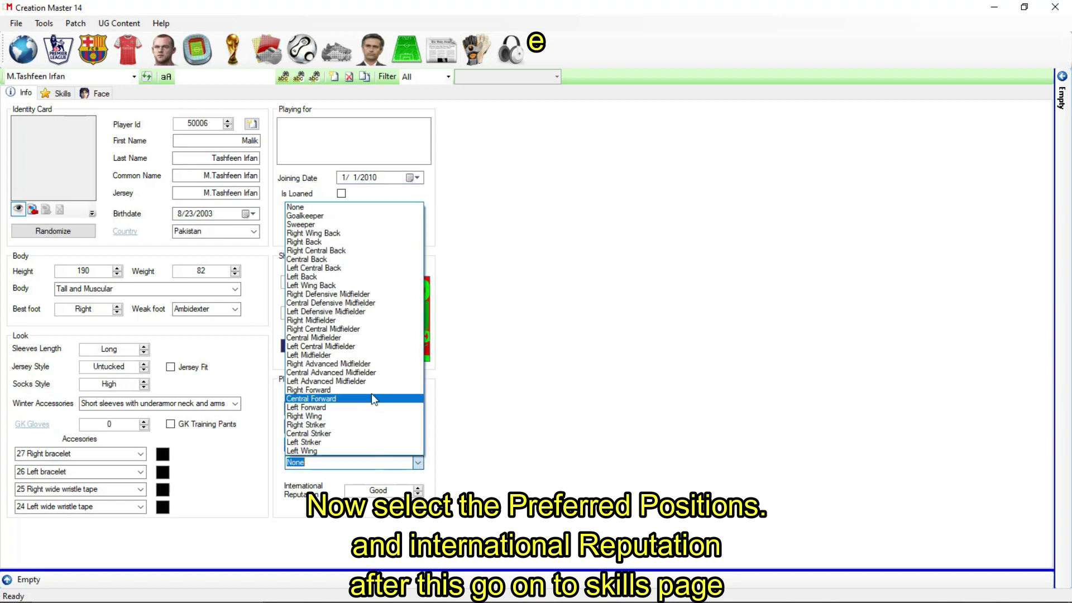
{"action": "left_click", "coordinate": [357, 373]}
Step: Raise international reputation to Superstar and go to the Skills page
{"action": "left_click", "coordinate": [418, 492]}
{"action": "left_click", "coordinate": [419, 488]}
{"action": "left_click", "coordinate": [418, 489]}
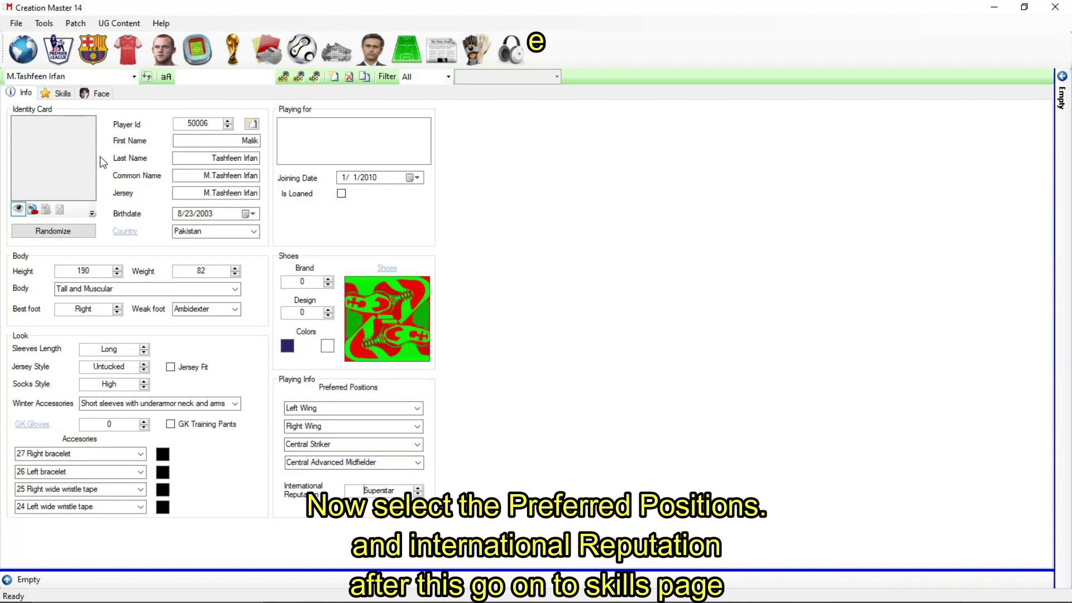
{"action": "left_click", "coordinate": [60, 94]}
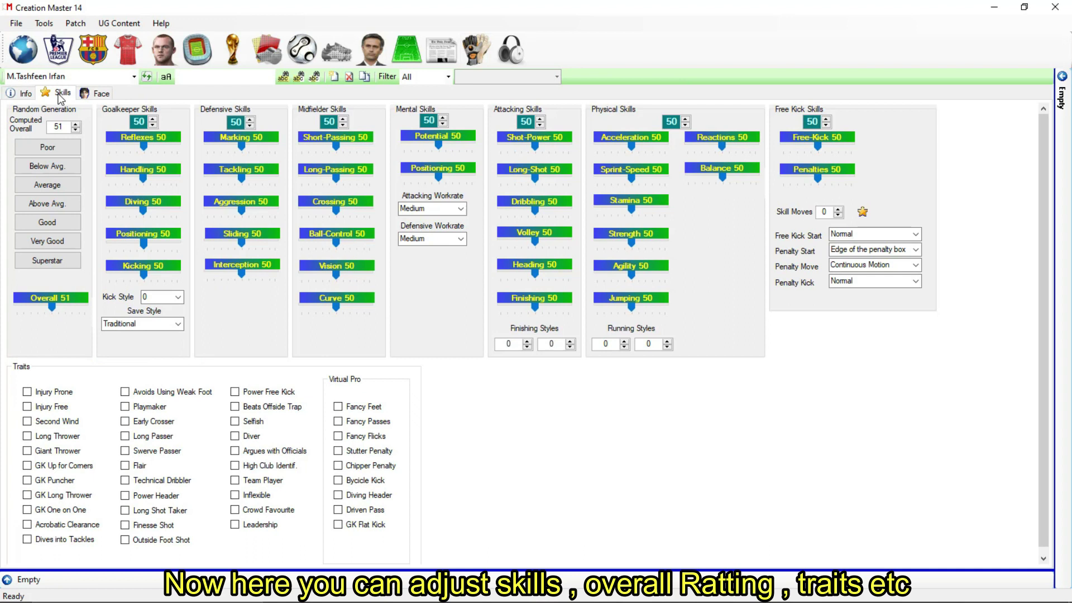
Step: Generate superstar attributes, then raise Overall to 94 and Potential to 98
{"action": "left_click", "coordinate": [55, 265]}
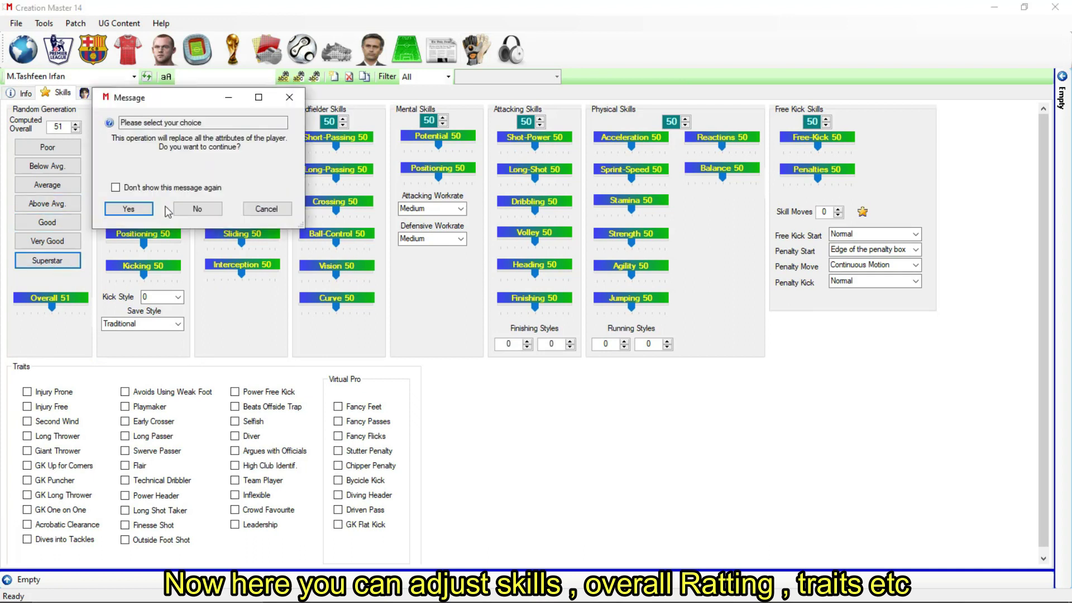
{"action": "left_click", "coordinate": [129, 216]}
{"action": "left_click", "coordinate": [56, 260]}
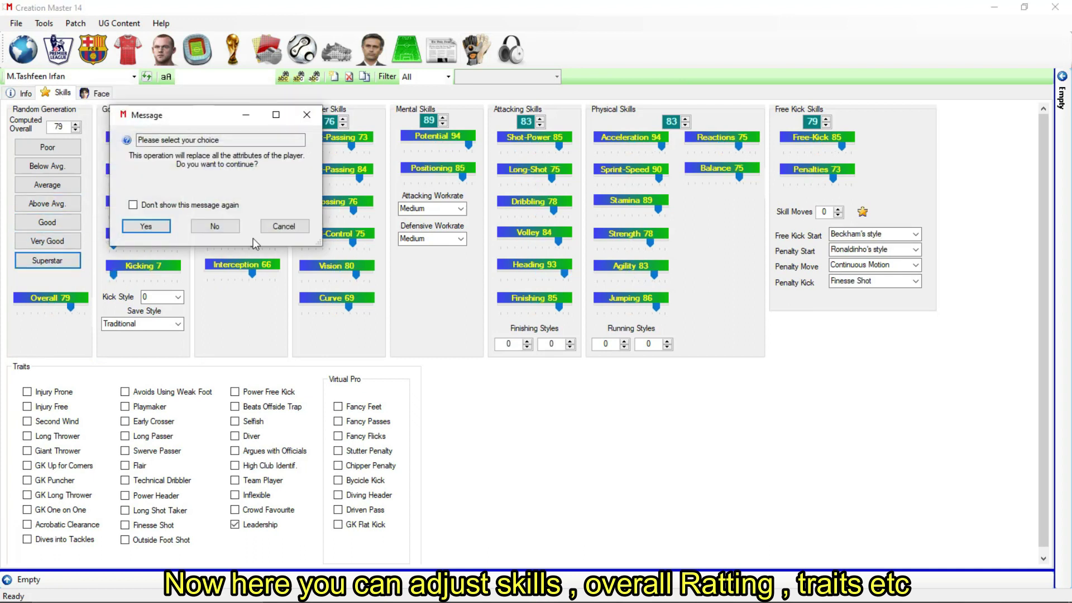
{"action": "left_click", "coordinate": [145, 226]}
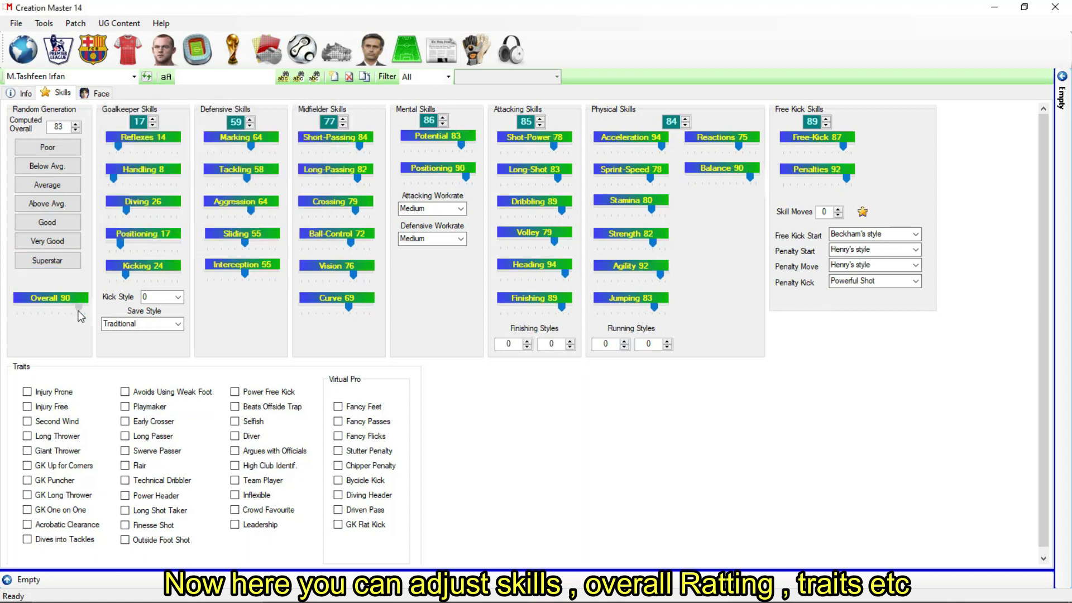
{"action": "left_click_drag", "start_coordinate": [80, 311], "coordinate": [83, 311]}
{"action": "left_click_drag", "start_coordinate": [462, 145], "coordinate": [470, 182]}
Step: Tick Leadership, Crowd Favourite, Team Player, Diver, Selfish, Outside Foot Shot, Finesse Shot and Long Shot Taker traits
{"action": "left_click", "coordinate": [245, 528]}
{"action": "left_click", "coordinate": [234, 509]}
{"action": "left_click", "coordinate": [244, 479]}
{"action": "left_click", "coordinate": [235, 436]}
{"action": "left_click", "coordinate": [236, 421]}
{"action": "left_click", "coordinate": [125, 540]}
{"action": "left_click", "coordinate": [125, 524]}
{"action": "left_click", "coordinate": [125, 510]}
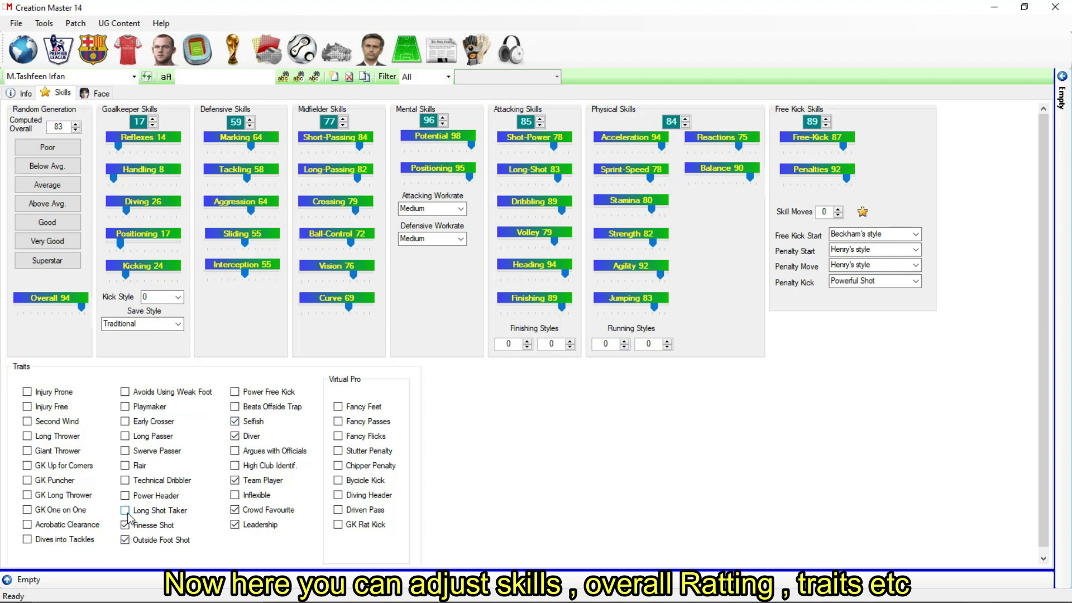
{"action": "left_click", "coordinate": [89, 96]}
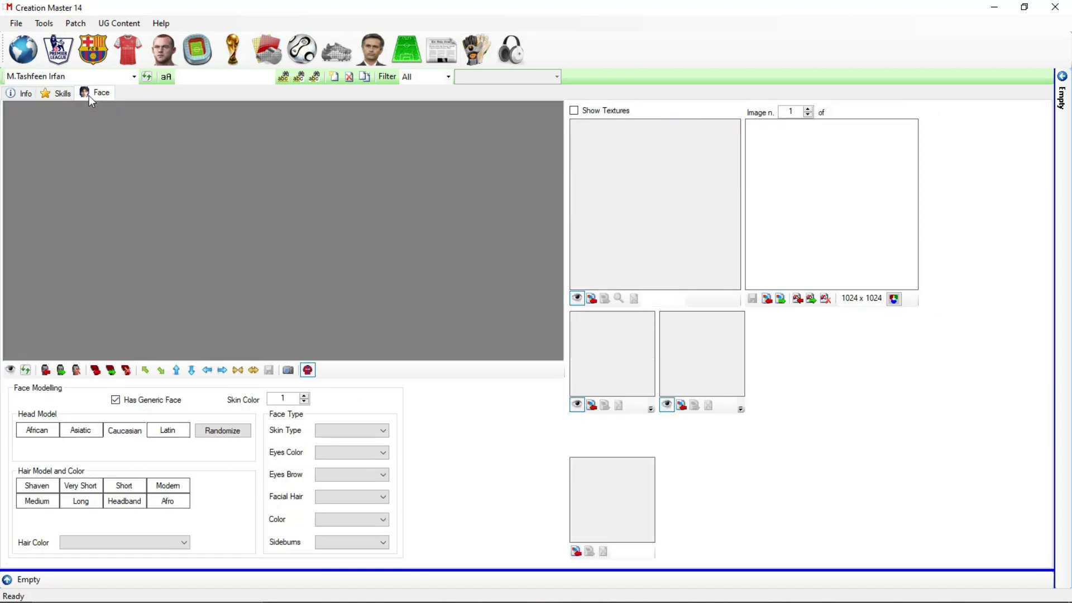
Step: Load the face textures and rotate the 3D head preview to view it in profile
{"action": "left_click", "coordinate": [10, 370]}
{"action": "left_click_drag", "start_coordinate": [116, 307], "coordinate": [530, 144]}
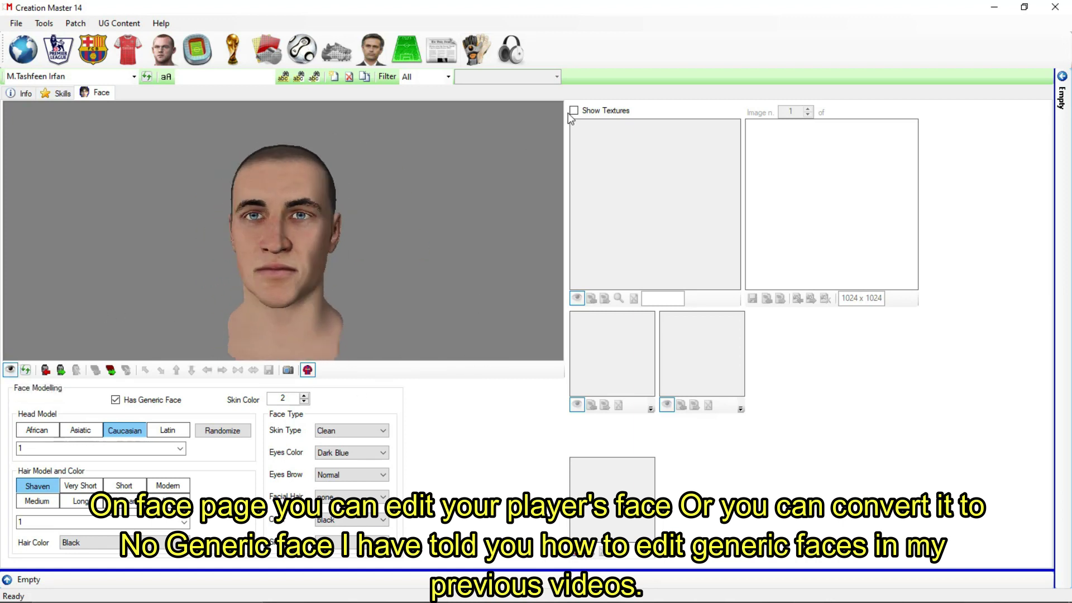
{"action": "left_click", "coordinate": [574, 110]}
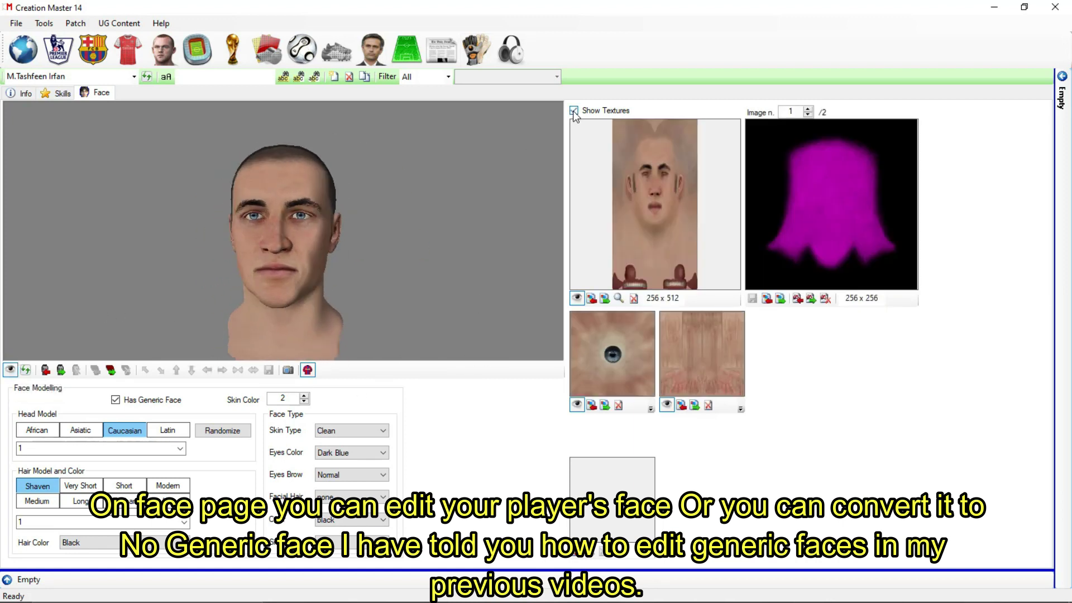
{"action": "left_click_drag", "start_coordinate": [332, 198], "coordinate": [1, 156]}
Step: Confirm Player Id 50006 on the Info card and minimize Creation Master
{"action": "left_click", "coordinate": [20, 94]}
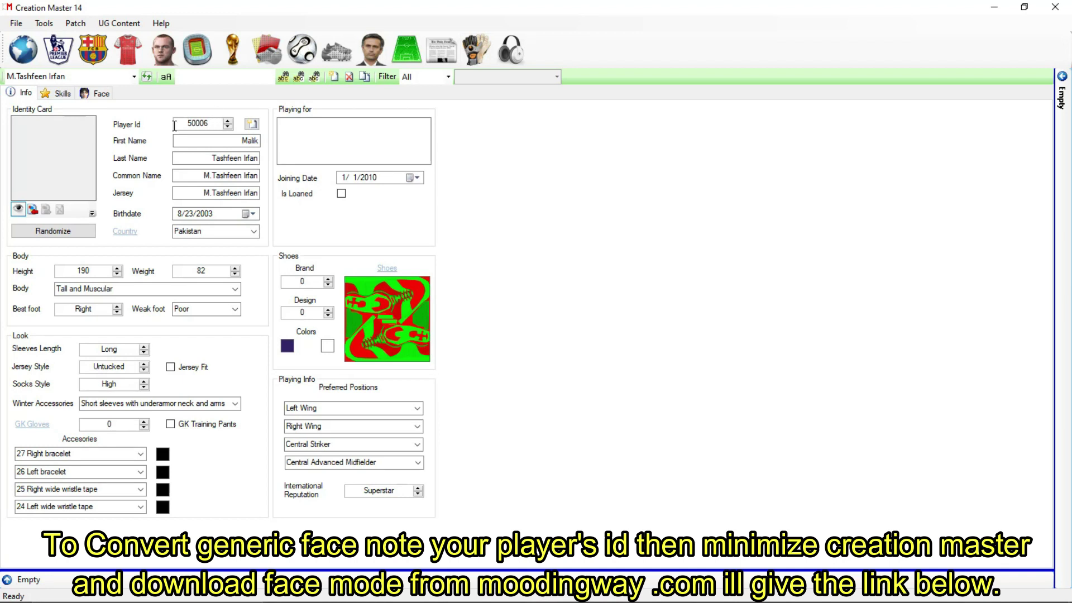
{"action": "left_click", "coordinate": [994, 7]}
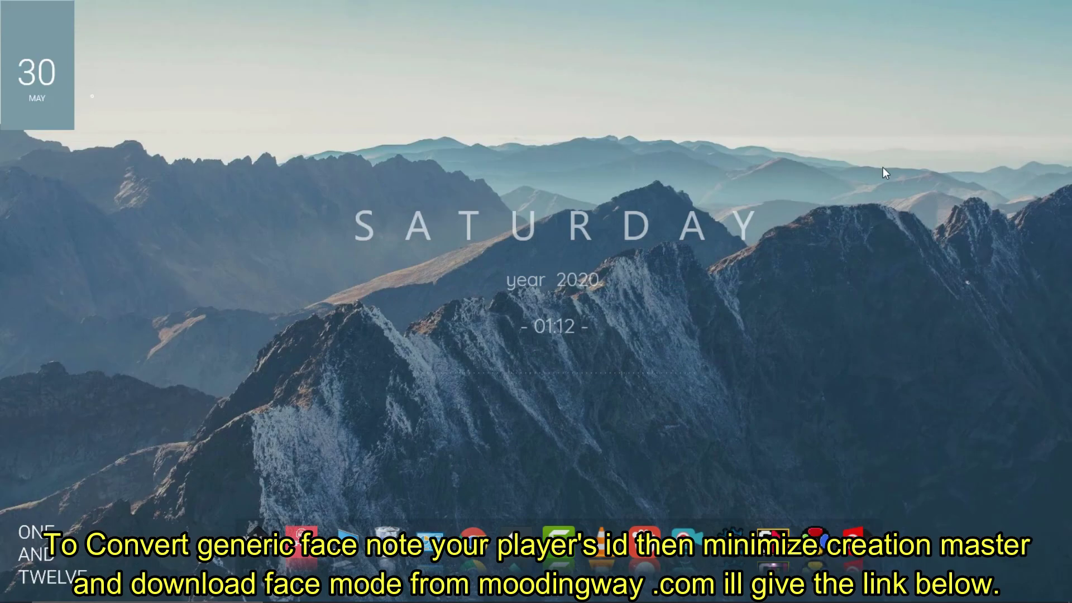
{"action": "left_click", "coordinate": [351, 539]}
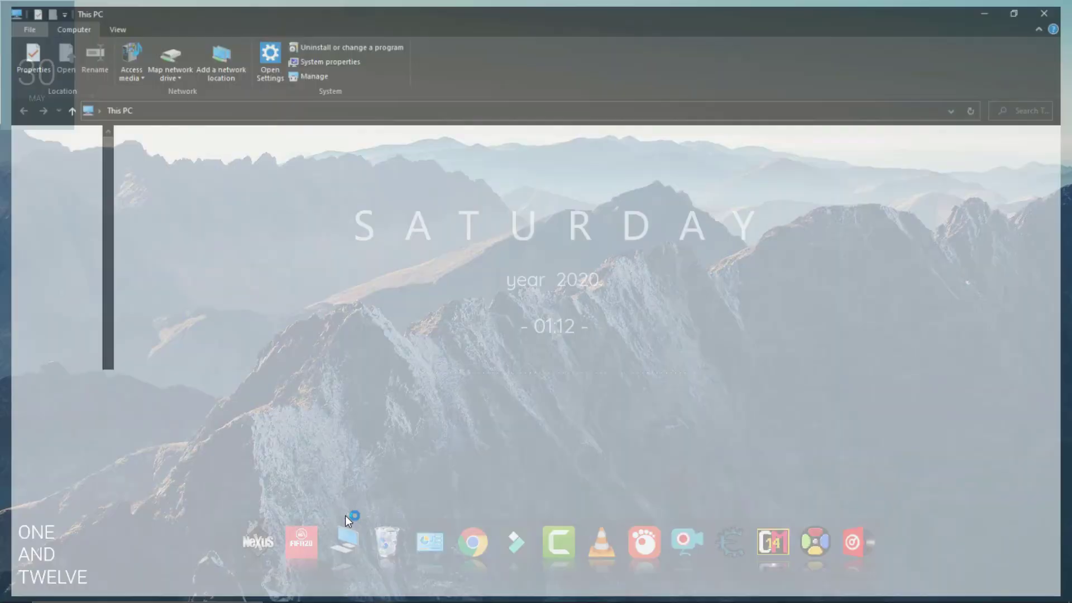
Step: In the mod's sceneassets faces folder, rename the face texture file from 230005 to 50006
{"action": "double_click", "coordinate": [728, 165]}
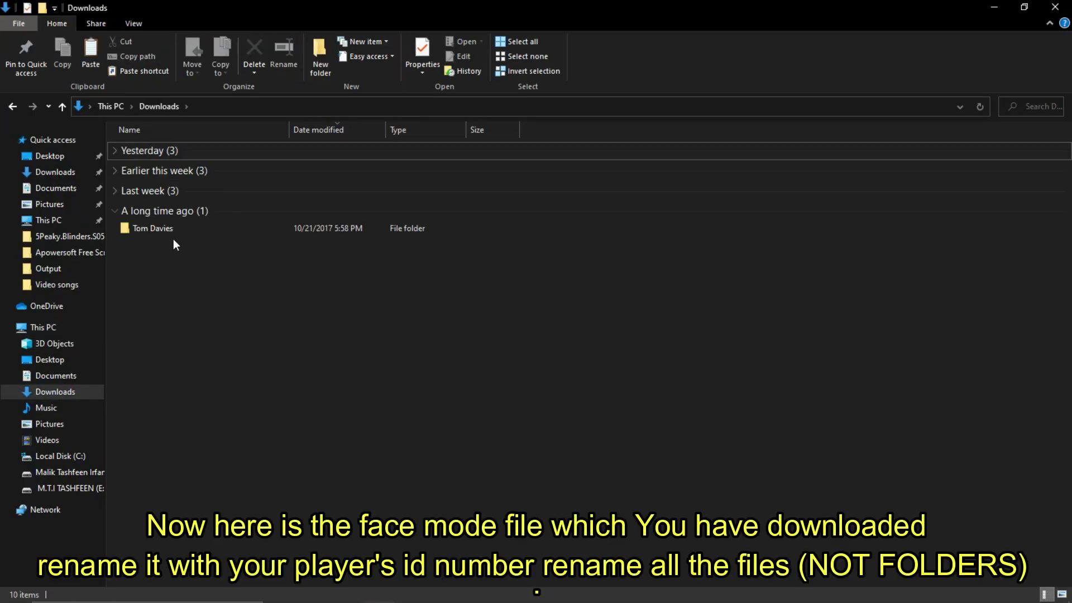
{"action": "double_click", "coordinate": [176, 226]}
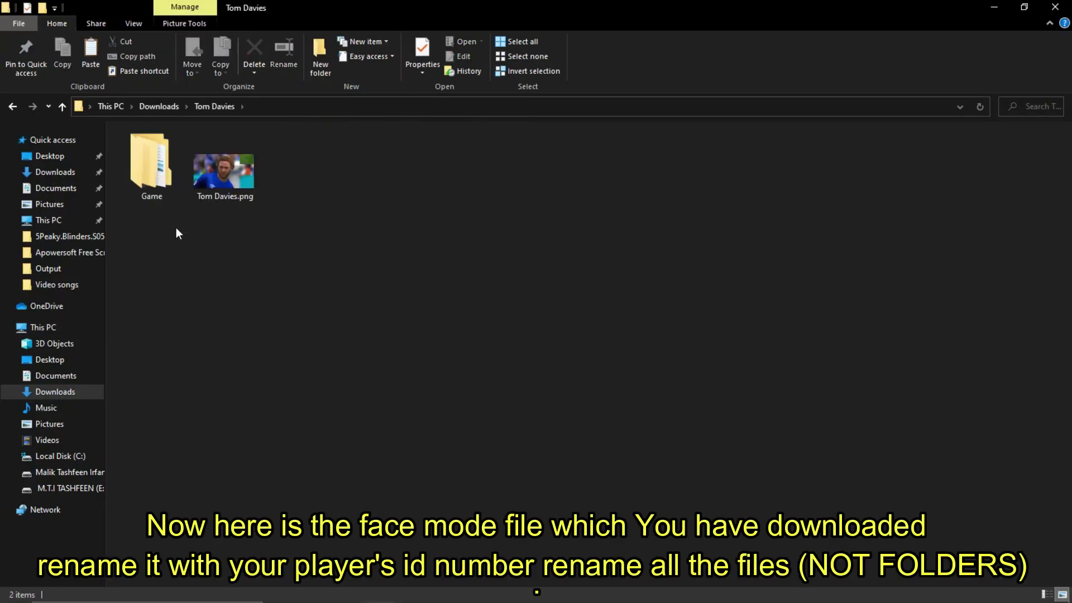
{"action": "double_click", "coordinate": [165, 193]}
{"action": "double_click", "coordinate": [157, 150]}
{"action": "double_click", "coordinate": [157, 149]}
{"action": "left_click", "coordinate": [157, 150]}
{"action": "double_click", "coordinate": [157, 150]}
{"action": "right_click", "coordinate": [163, 151]}
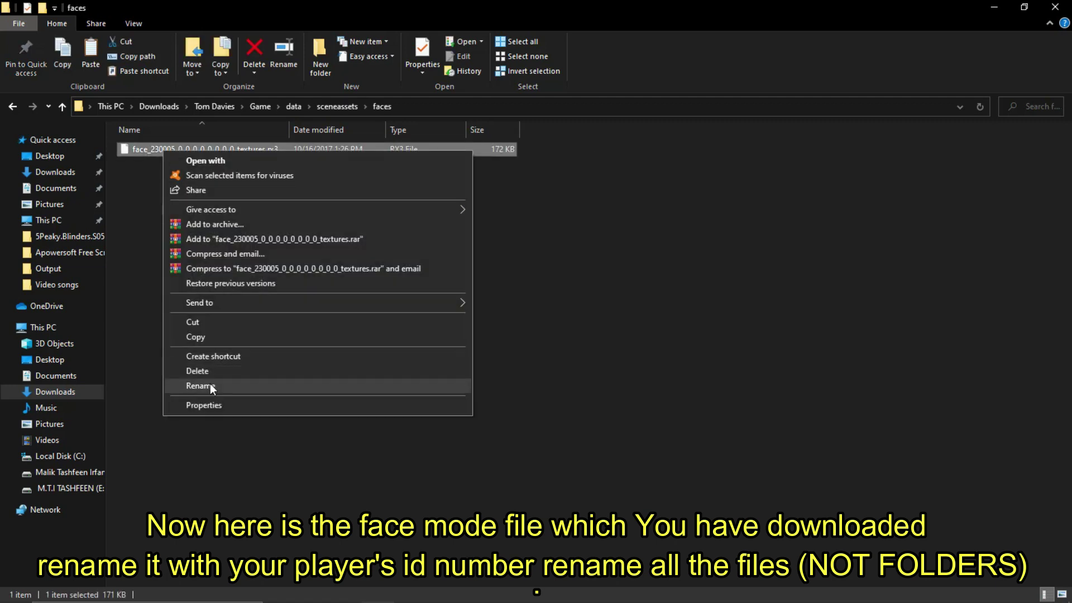
{"action": "left_click", "coordinate": [209, 383]}
{"action": "left_click", "coordinate": [175, 149]}
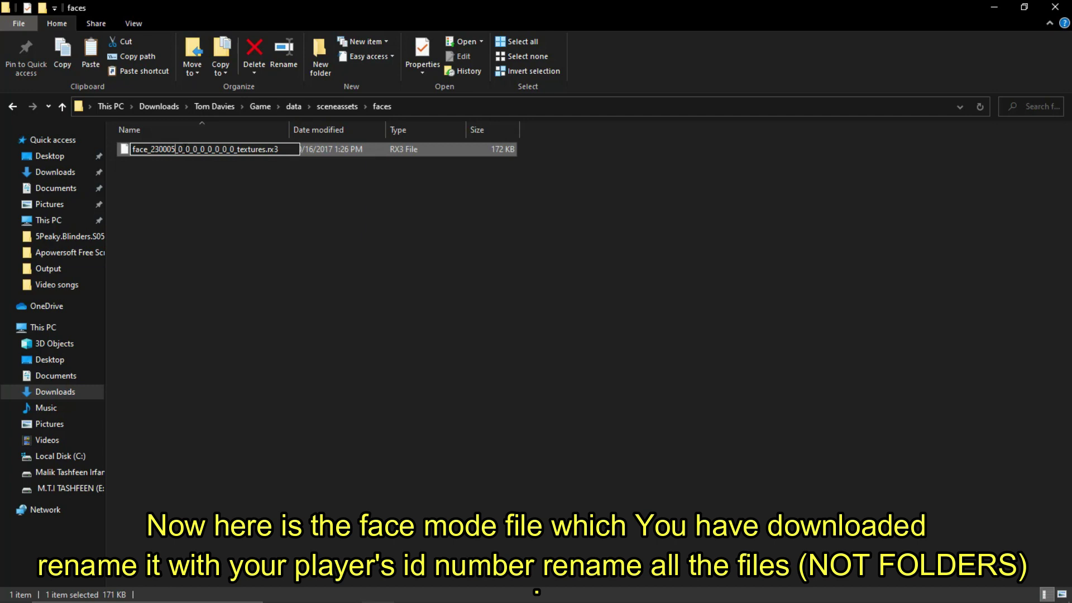
{"action": "key", "text": "BackSpace"}
{"action": "key", "text": "BackSpace"}
{"action": "key", "text": "BackSpace"}
{"action": "key", "text": "BackSpace"}
{"action": "key", "text": "BackSpace"}
{"action": "key", "text": "BackSpace"}
{"action": "type", "text": "50006"}
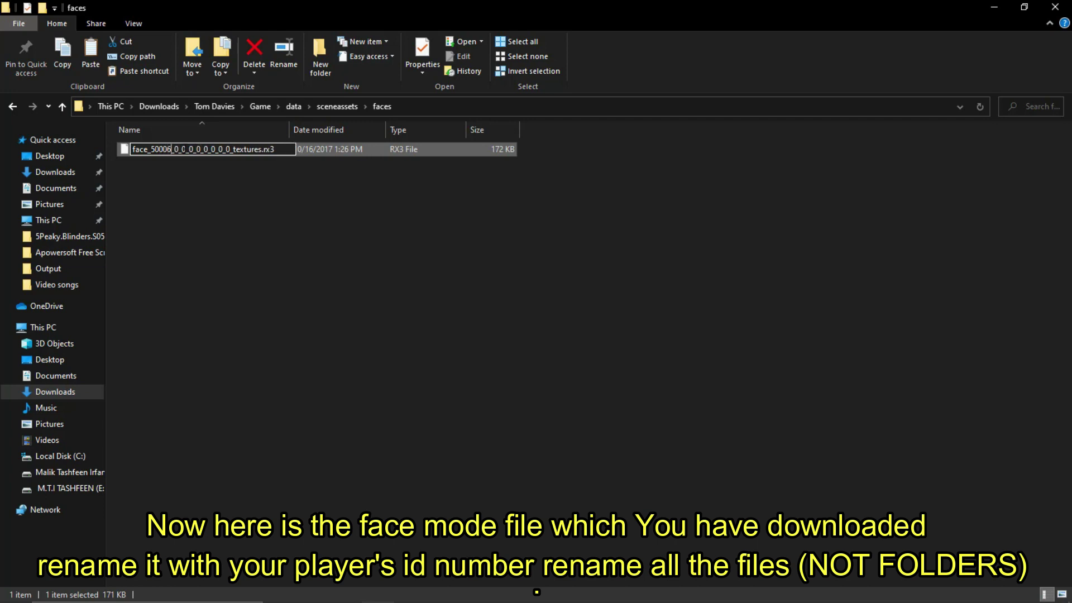
{"action": "key", "text": "Return"}
Step: In the hair folder, rename the first hair file's ID from 230005 to 50006
{"action": "left_click", "coordinate": [63, 107]}
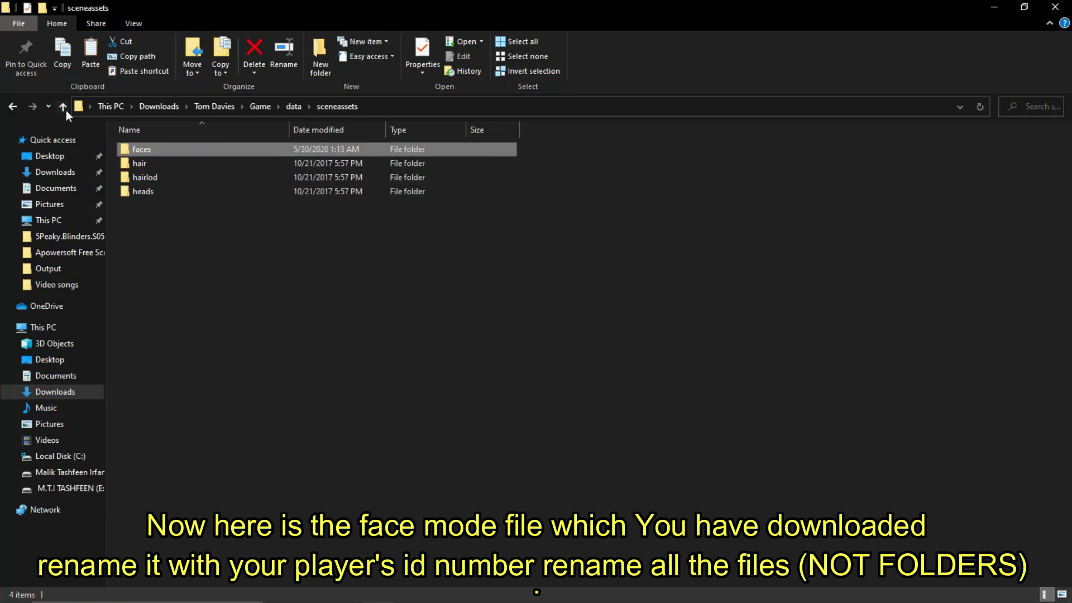
{"action": "left_click", "coordinate": [152, 164]}
{"action": "right_click", "coordinate": [152, 164]}
{"action": "left_click", "coordinate": [202, 170]}
{"action": "right_click", "coordinate": [163, 149]}
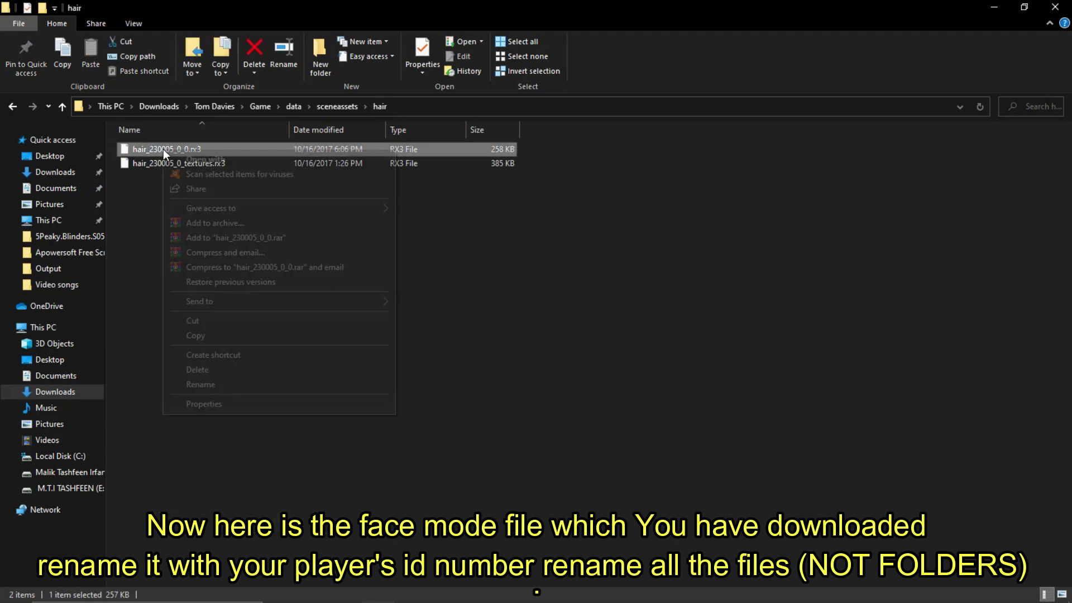
{"action": "left_click", "coordinate": [202, 385]}
{"action": "key", "text": "Right"}
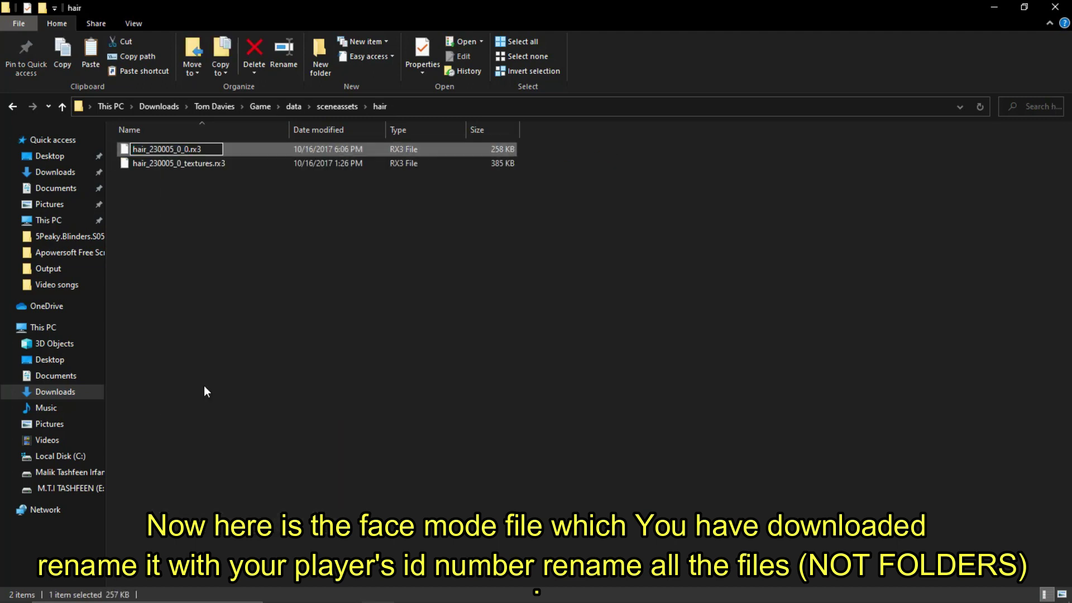
{"action": "key", "text": "BackSpace"}
{"action": "key", "text": "BackSpace"}
{"action": "key", "text": "BackSpace"}
{"action": "key", "text": "BackSpace"}
{"action": "key", "text": "BackSpace"}
{"action": "type", "text": "0006"}
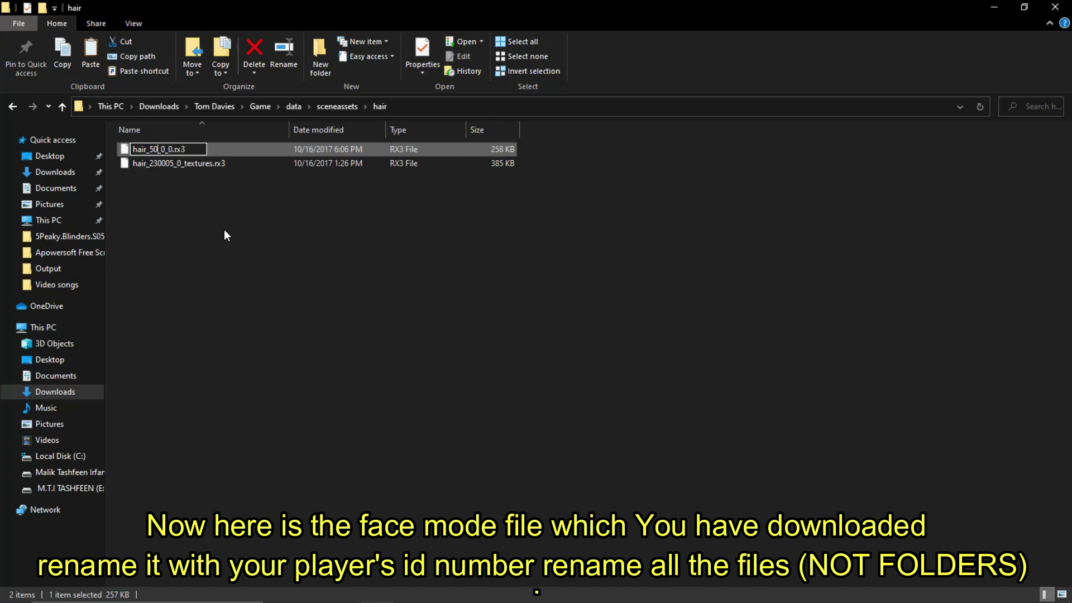
{"action": "key", "text": "Return"}
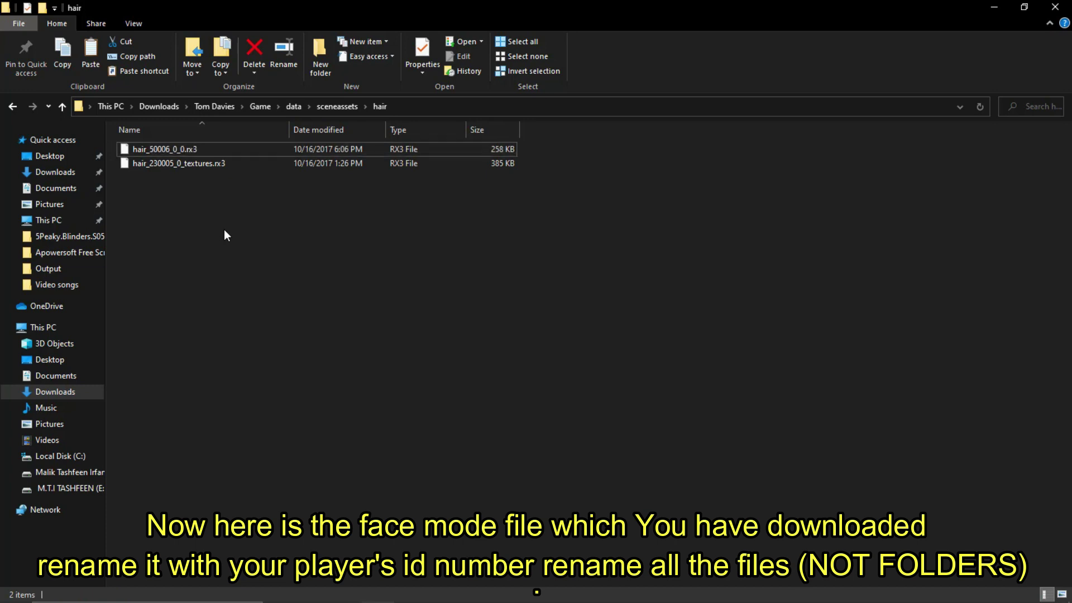
Step: Rename the hair textures file's ID from 230005 to 50006
{"action": "right_click", "coordinate": [178, 162]}
{"action": "left_click", "coordinate": [214, 394]}
{"action": "left_click", "coordinate": [170, 169]}
{"action": "key", "text": "BackSpace"}
{"action": "key", "text": "BackSpace"}
{"action": "key", "text": "BackSpace"}
{"action": "key", "text": "BackSpace"}
{"action": "key", "text": "BackSpace"}
{"action": "key", "text": "BackSpace"}
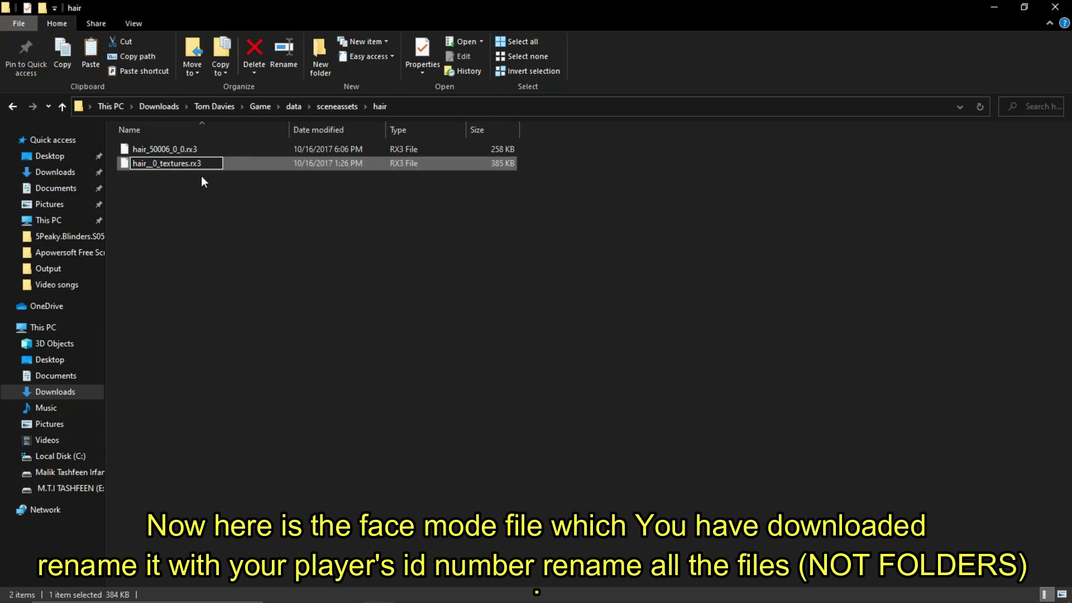
{"action": "type", "text": "5000"}
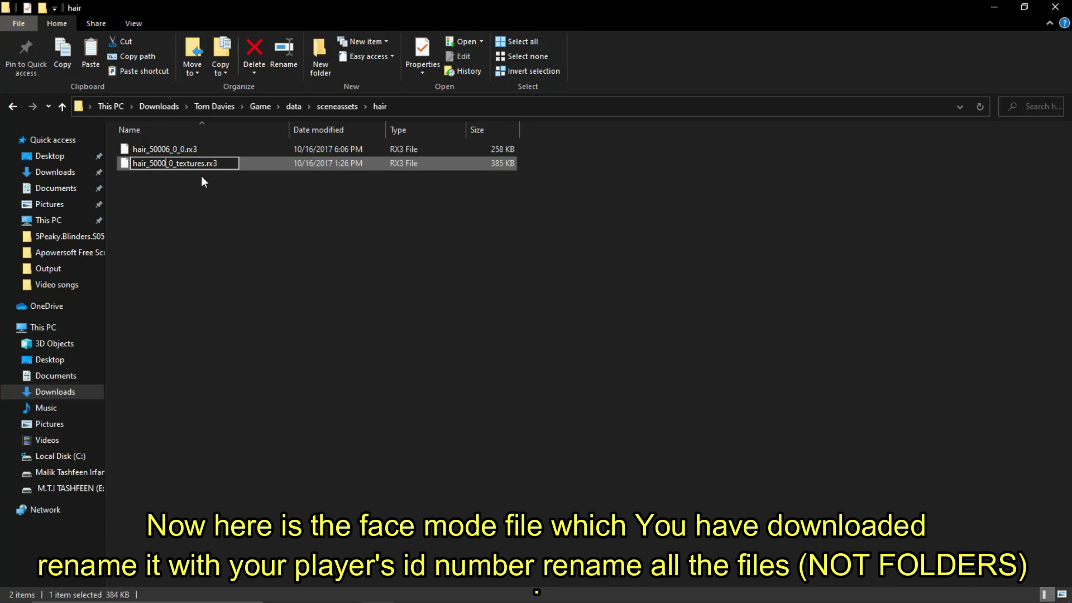
{"action": "type", "text": "6"}
{"action": "key", "text": "Return"}
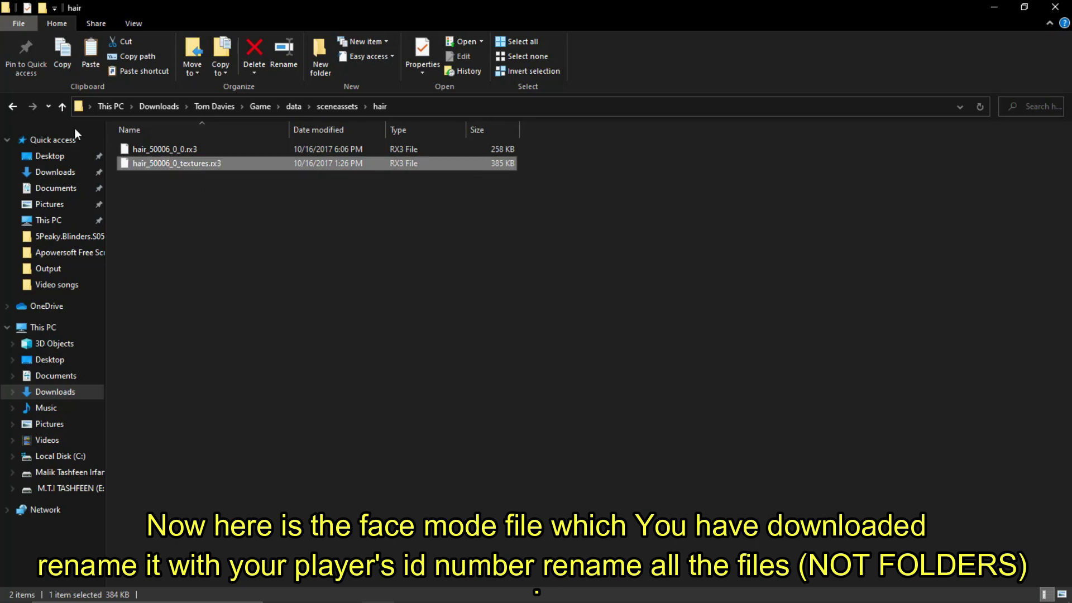
Step: Rename the hairlod file so its ID reads 50006
{"action": "left_click", "coordinate": [62, 106]}
{"action": "double_click", "coordinate": [167, 174]}
{"action": "right_click", "coordinate": [168, 149]}
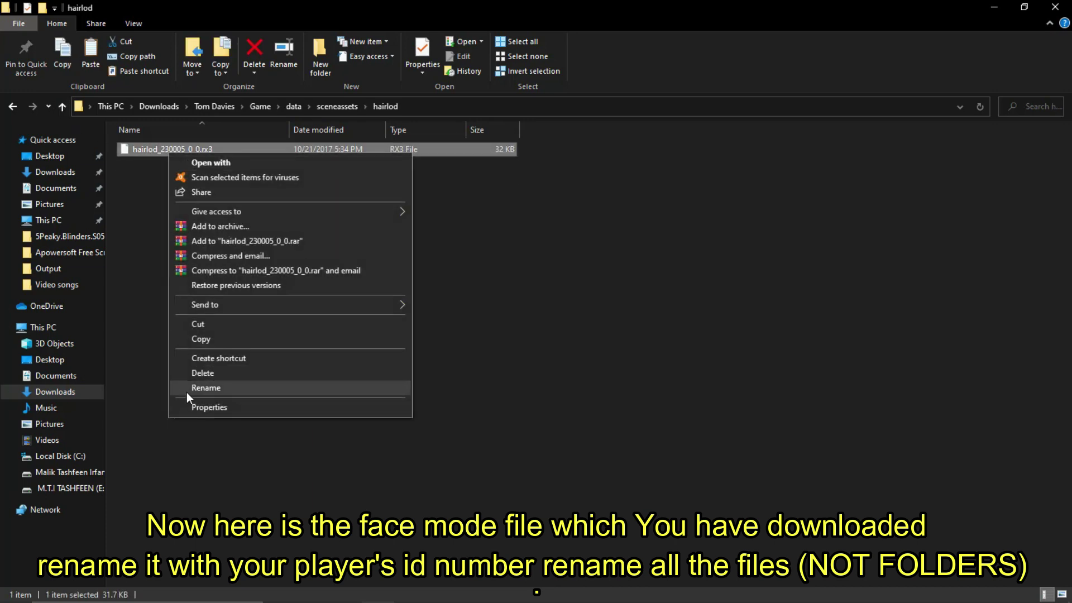
{"action": "left_click", "coordinate": [187, 391]}
{"action": "key", "text": "BackSpace"}
{"action": "key", "text": "BackSpace"}
{"action": "key", "text": "BackSpace"}
{"action": "key", "text": "BackSpace"}
{"action": "key", "text": "BackSpace"}
{"action": "type", "text": "000_0_0.rx3"}
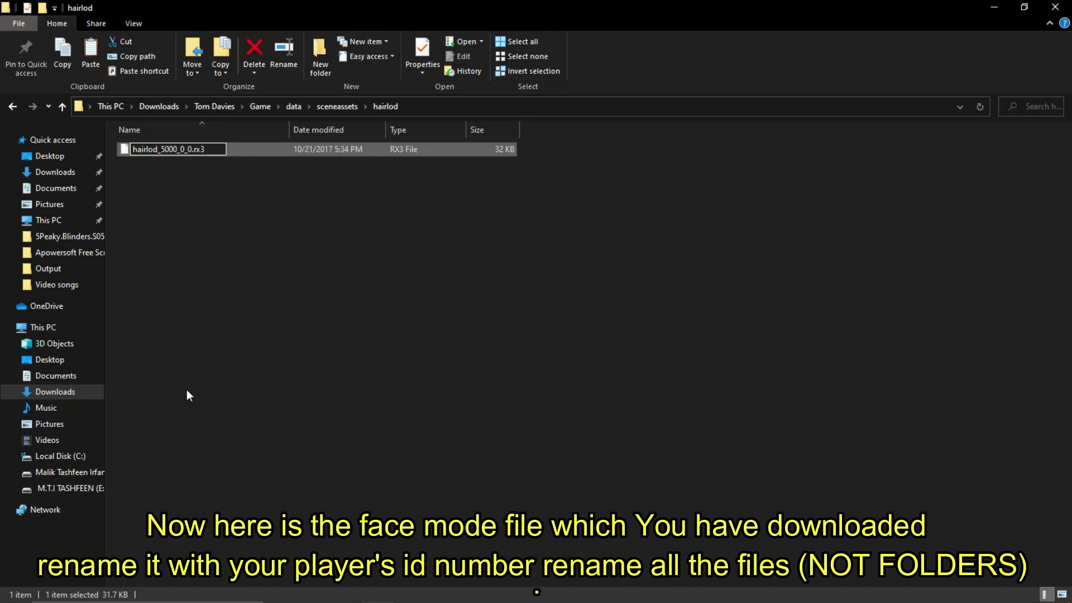
{"action": "key", "text": "Return"}
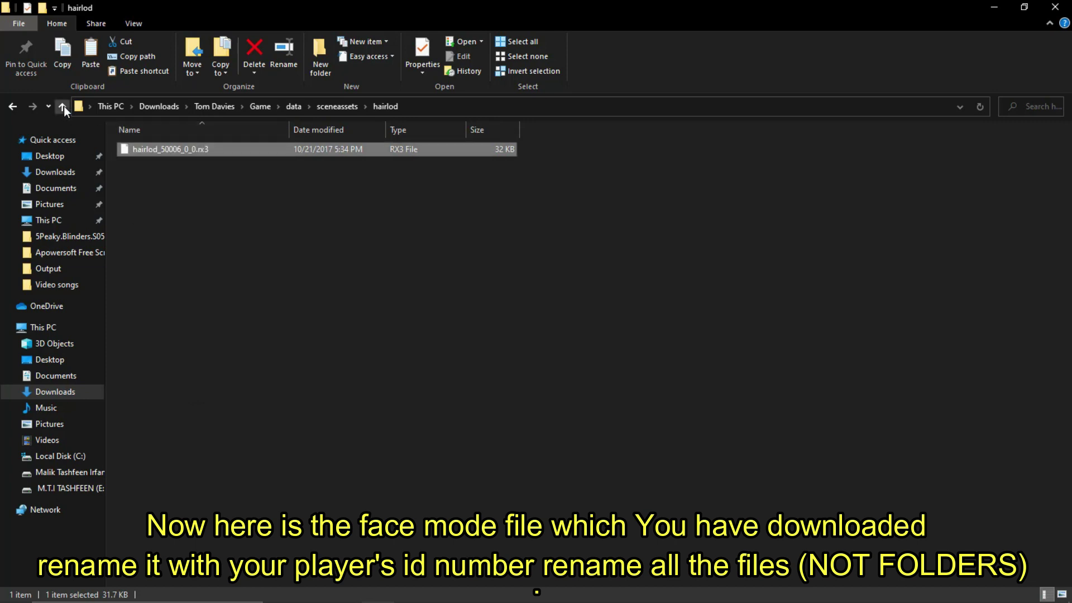
Step: In the heads folder, rename the eyes texture and head files to ID 50006
{"action": "left_click", "coordinate": [62, 106]}
{"action": "double_click", "coordinate": [151, 192]}
{"action": "right_click", "coordinate": [161, 150]}
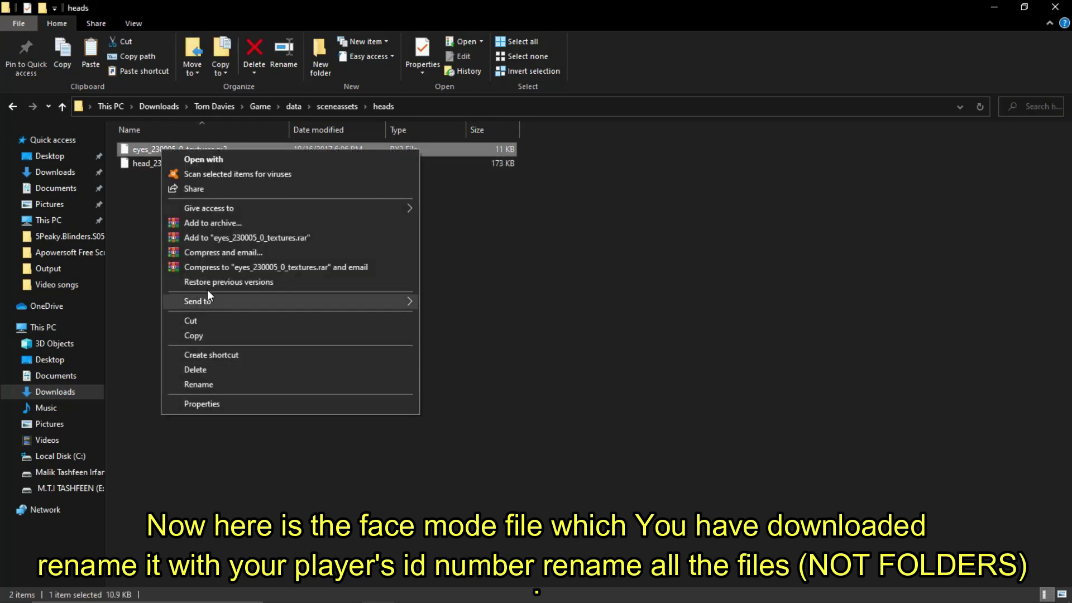
{"action": "left_click", "coordinate": [198, 385]}
{"action": "key", "text": "BackSpace"}
{"action": "key", "text": "BackSpace"}
{"action": "key", "text": "BackSpace"}
{"action": "key", "text": "BackSpace"}
{"action": "key", "text": "BackSpace"}
{"action": "key", "text": "BackSpace"}
{"action": "type", "text": "50006"}
{"action": "key", "text": "Return"}
{"action": "right_click", "coordinate": [189, 170]}
{"action": "left_click", "coordinate": [224, 403]}
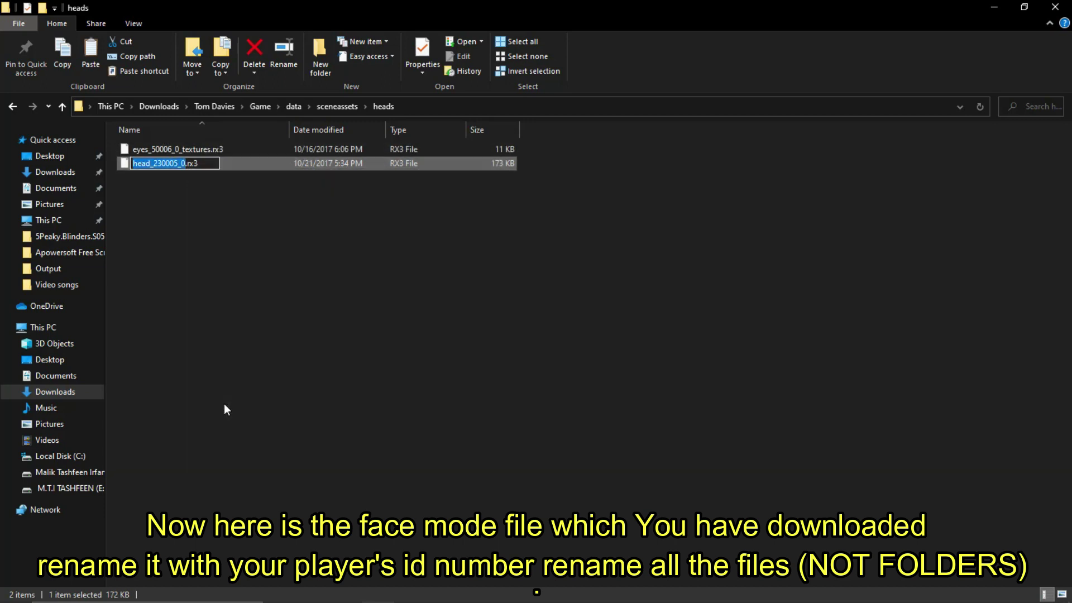
{"action": "key", "text": "BackSpace"}
{"action": "key", "text": "BackSpace"}
{"action": "key", "text": "BackSpace"}
{"action": "key", "text": "BackSpace"}
{"action": "key", "text": "BackSpace"}
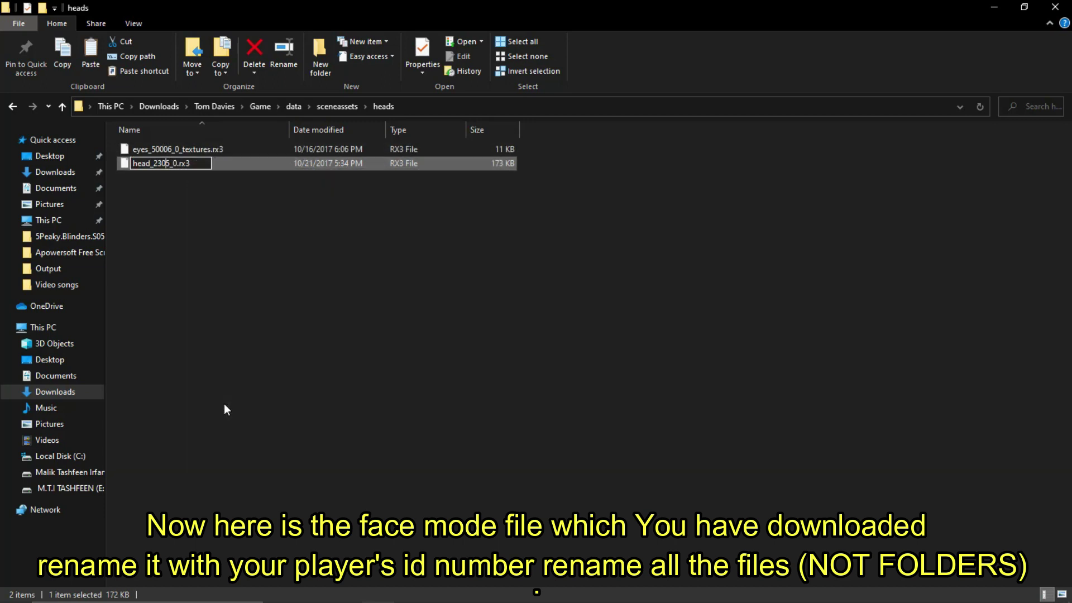
{"action": "type", "text": "0006"}
{"action": "key", "text": "Return"}
{"action": "left_click", "coordinate": [62, 108]}
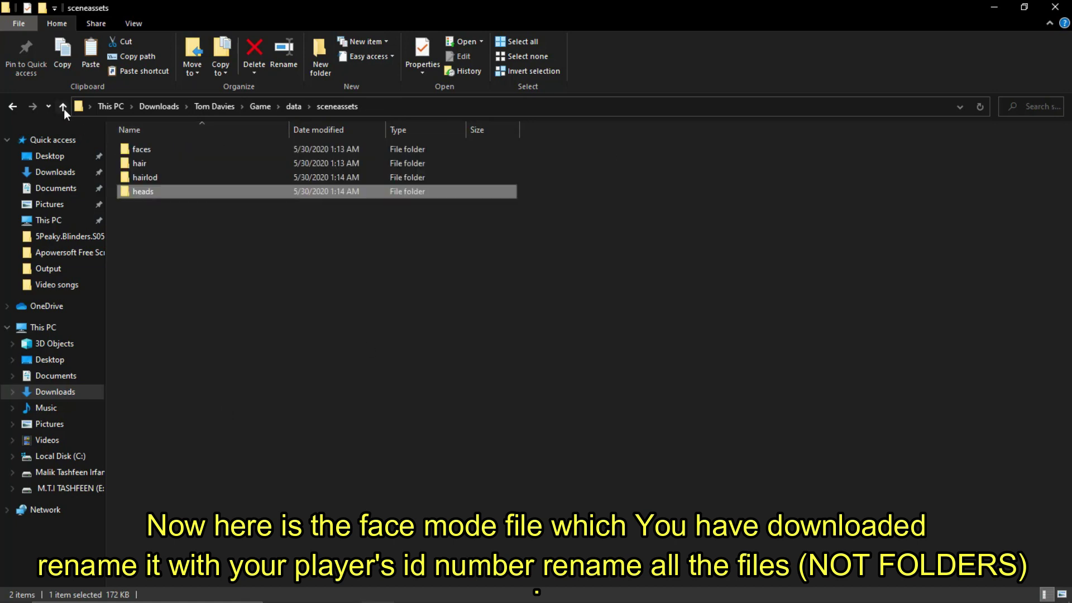
Step: Copy the Game folder from the downloaded face-mod folder
{"action": "left_click", "coordinate": [63, 108]}
{"action": "left_click", "coordinate": [64, 108]}
{"action": "left_click", "coordinate": [63, 108]}
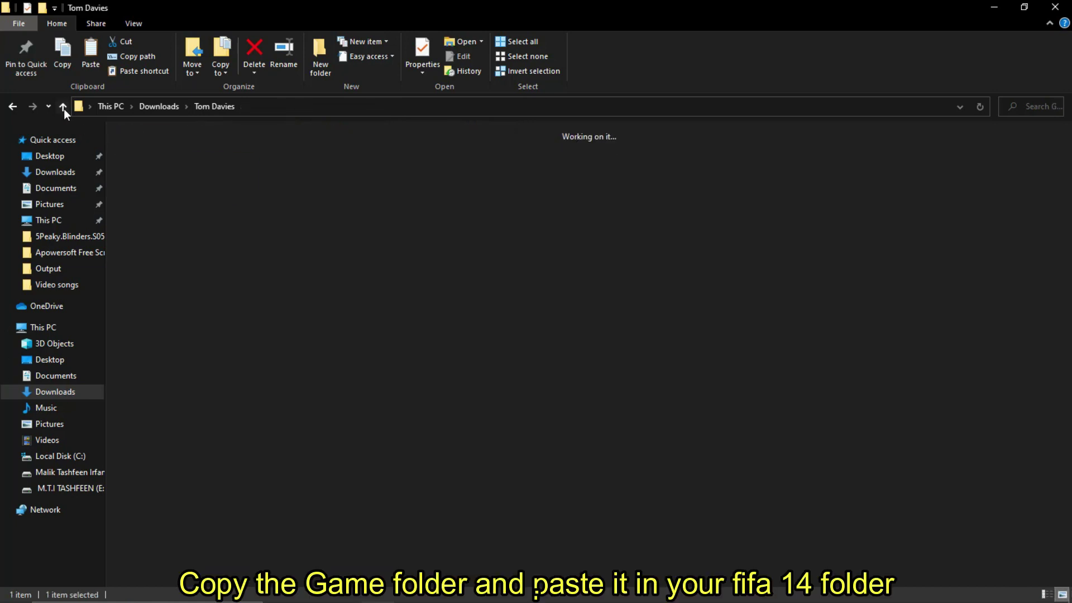
{"action": "right_click", "coordinate": [156, 168]}
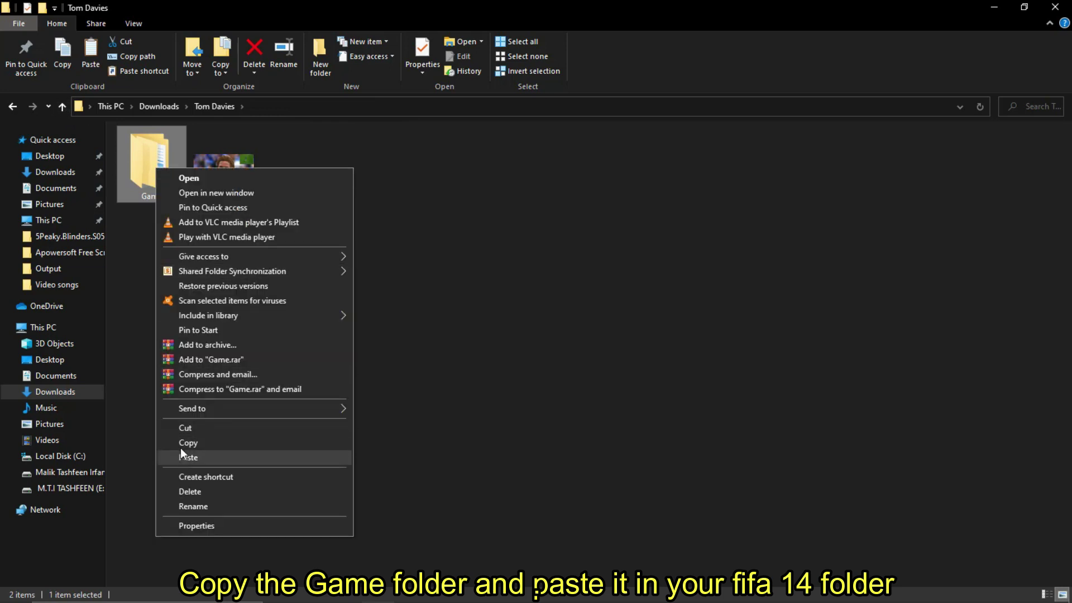
{"action": "left_click", "coordinate": [185, 442]}
Step: Paste the copied Game folder into D:\GAMES\FIFA 14
{"action": "key", "text": "super+d"}
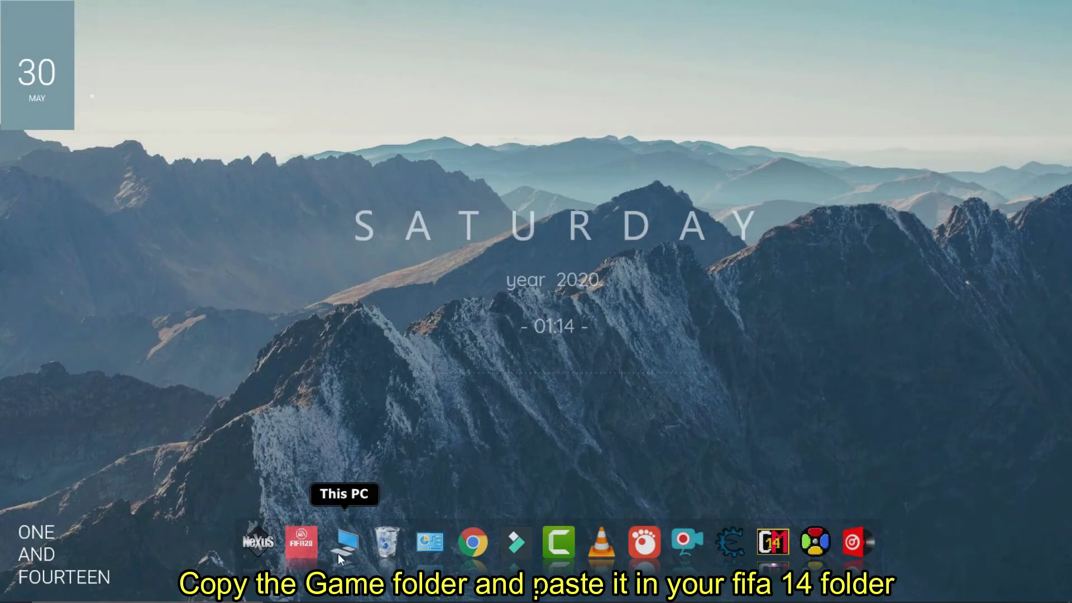
{"action": "left_click", "coordinate": [340, 551]}
{"action": "double_click", "coordinate": [359, 265]}
{"action": "left_click", "coordinate": [361, 169]}
{"action": "double_click", "coordinate": [361, 169]}
{"action": "double_click", "coordinate": [154, 165]}
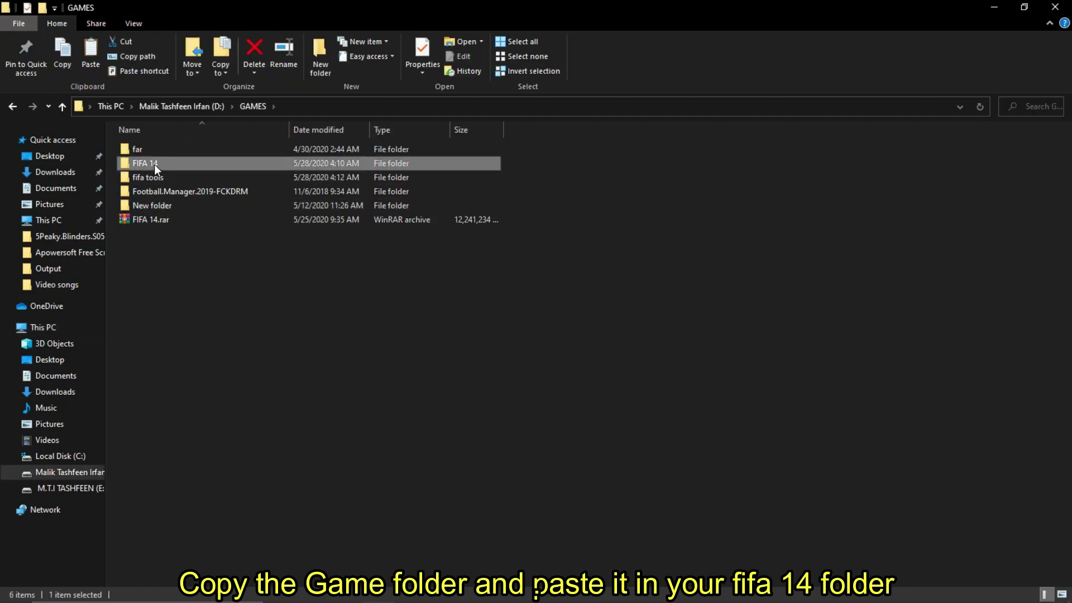
{"action": "right_click", "coordinate": [223, 324]}
{"action": "left_click", "coordinate": [263, 421]}
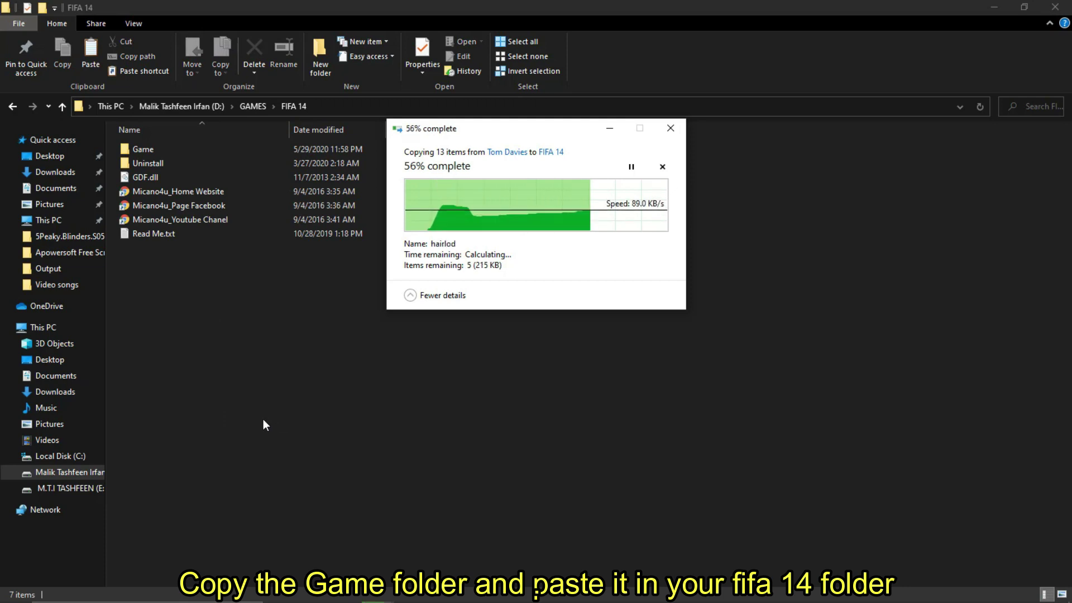
Step: Once the copy finishes, close the FIFA 14 folder window to reveal the desktop
{"action": "left_click", "coordinate": [263, 341]}
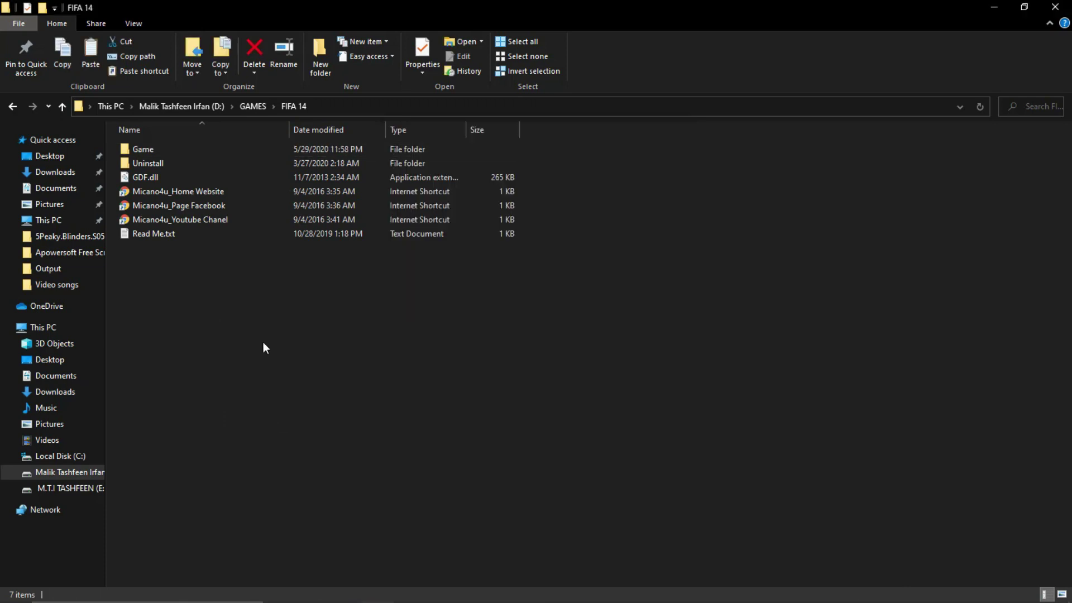
{"action": "right_click", "coordinate": [263, 337]}
{"action": "left_click", "coordinate": [288, 393]}
{"action": "left_click", "coordinate": [1055, 7]}
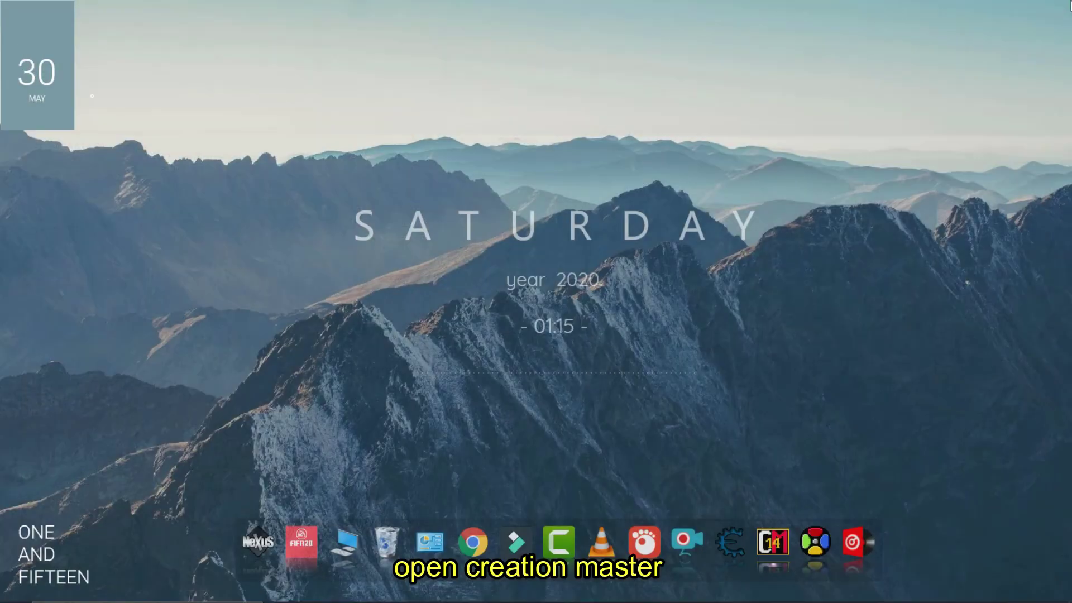
Step: Launch Creation Master 14 and run Tools > Regenerate BH, confirming with Yes
{"action": "left_click", "coordinate": [779, 553]}
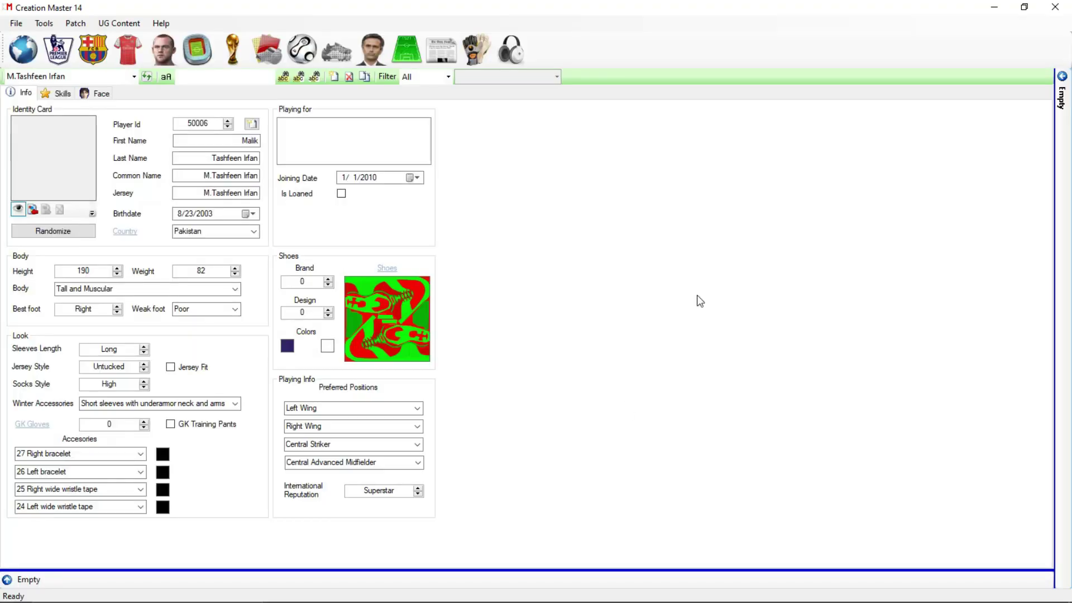
{"action": "left_click", "coordinate": [15, 23]}
{"action": "mouse_move", "coordinate": [43, 22]}
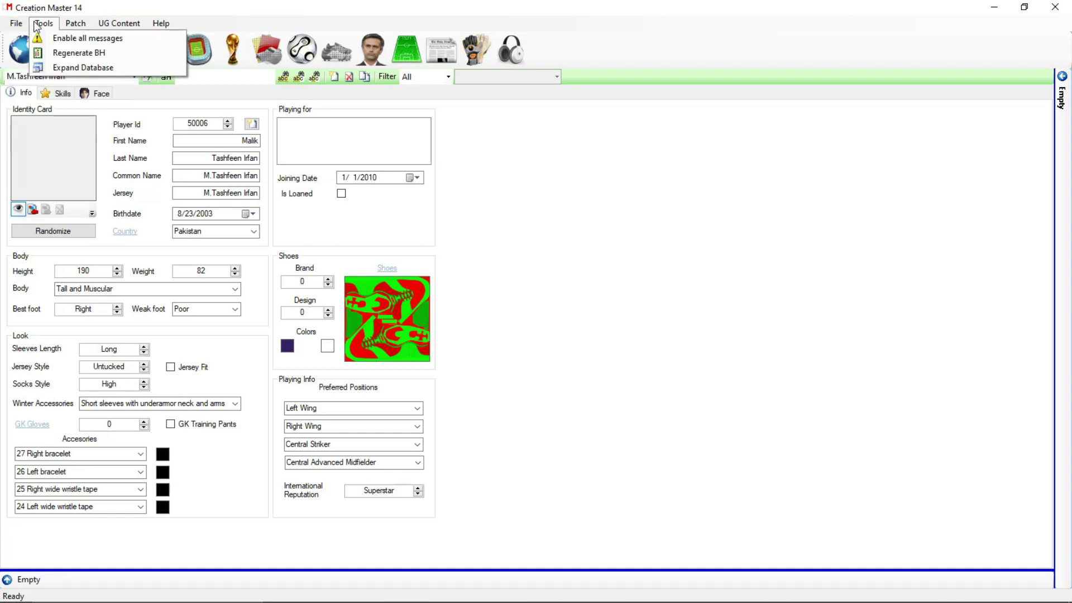
{"action": "left_click", "coordinate": [78, 53]}
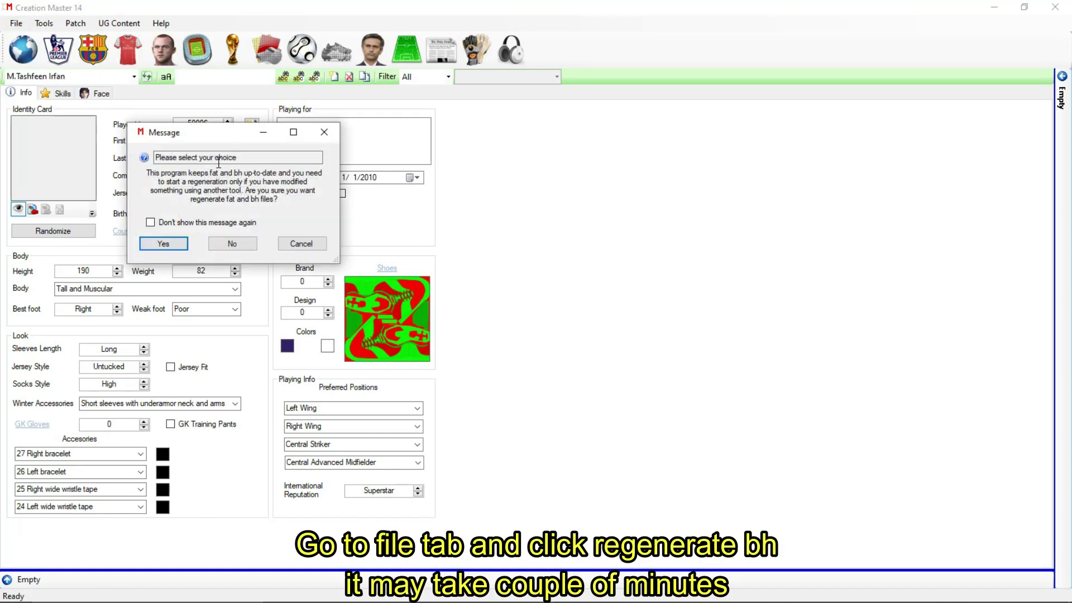
{"action": "left_click", "coordinate": [173, 247]}
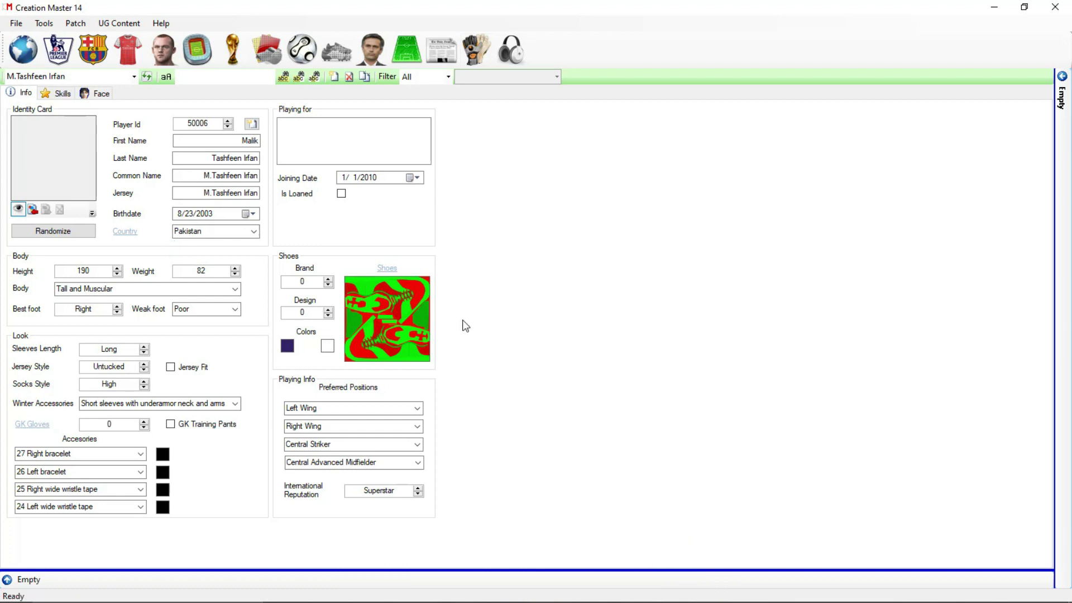
{"action": "left_click", "coordinate": [100, 93]}
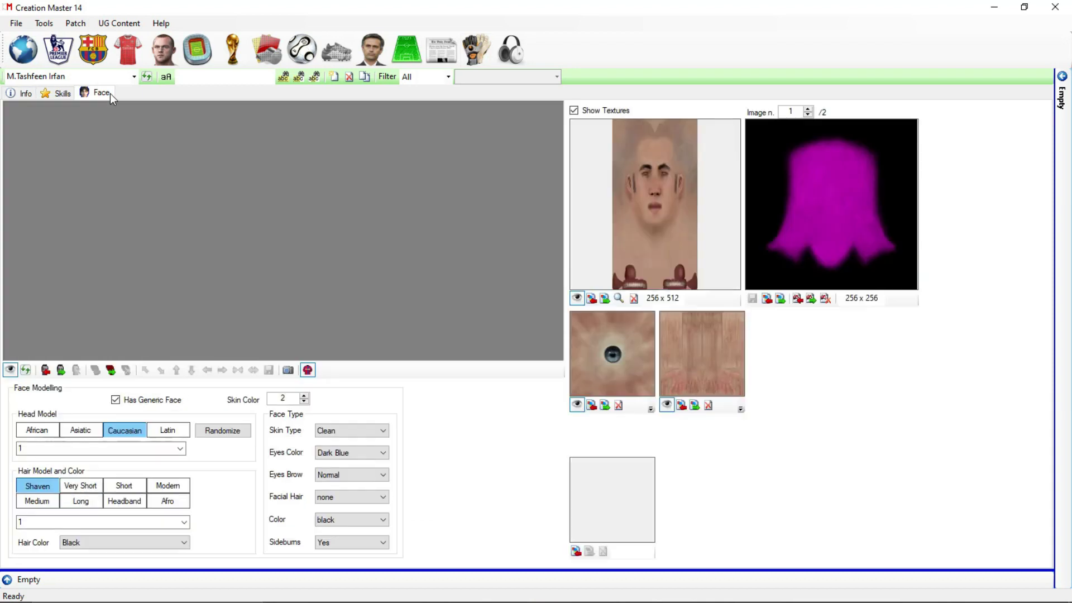
Step: Turn off Has Generic Face, face the head forward and take a new head photo for the player
{"action": "left_click", "coordinate": [116, 400]}
{"action": "left_click_drag", "start_coordinate": [148, 307], "coordinate": [222, 239]}
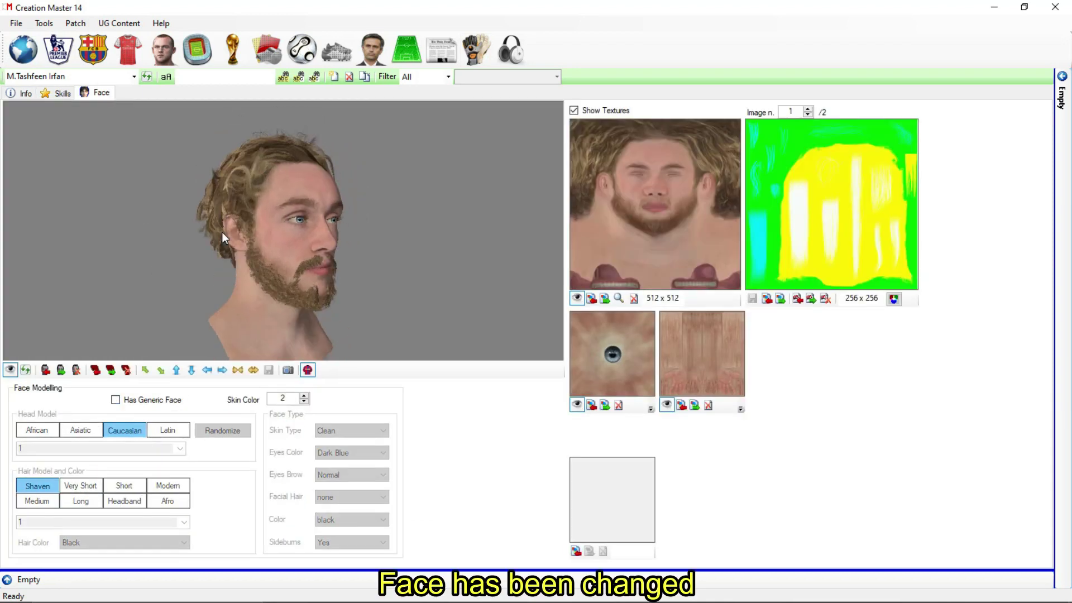
{"action": "left_click", "coordinate": [26, 370]}
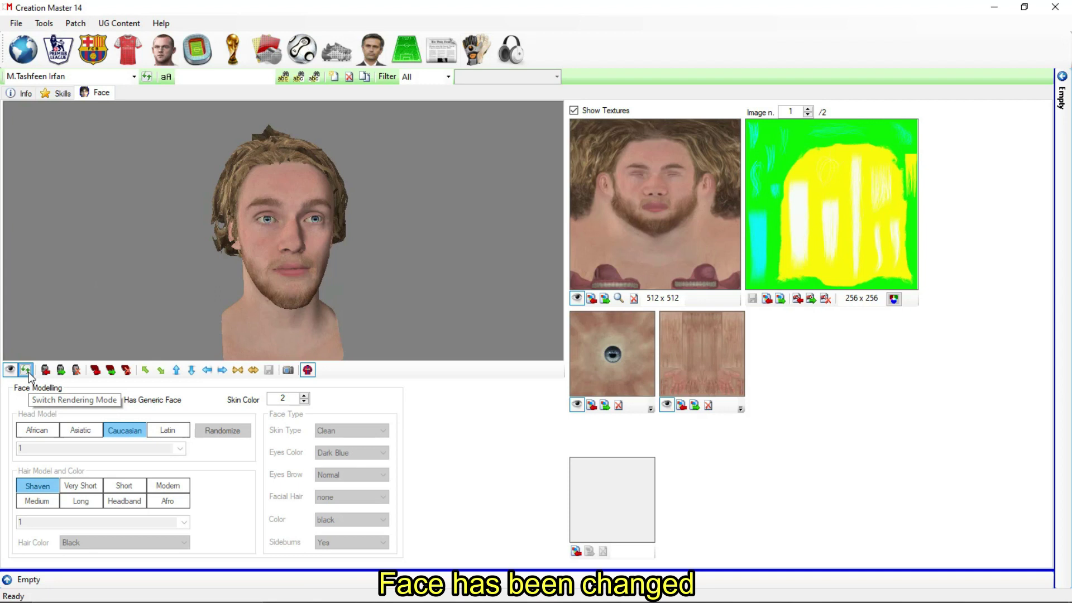
{"action": "left_click", "coordinate": [309, 370]}
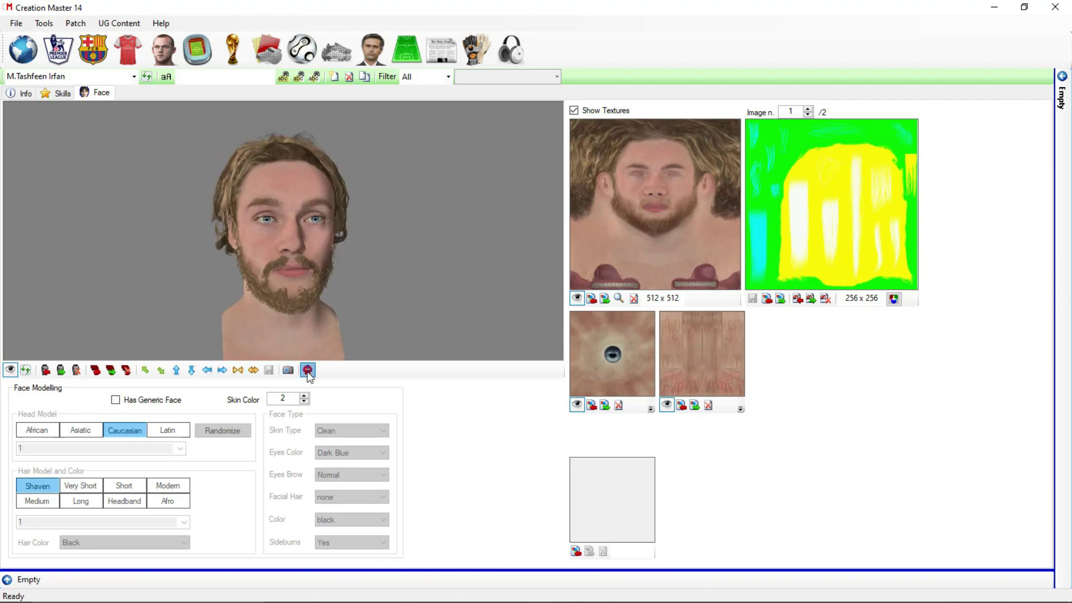
{"action": "mouse_move", "coordinate": [354, 270]}
{"action": "left_mouse_down"}
{"action": "mouse_move", "coordinate": [339, 280]}
{"action": "mouse_move", "coordinate": [343, 271]}
{"action": "left_mouse_up"}
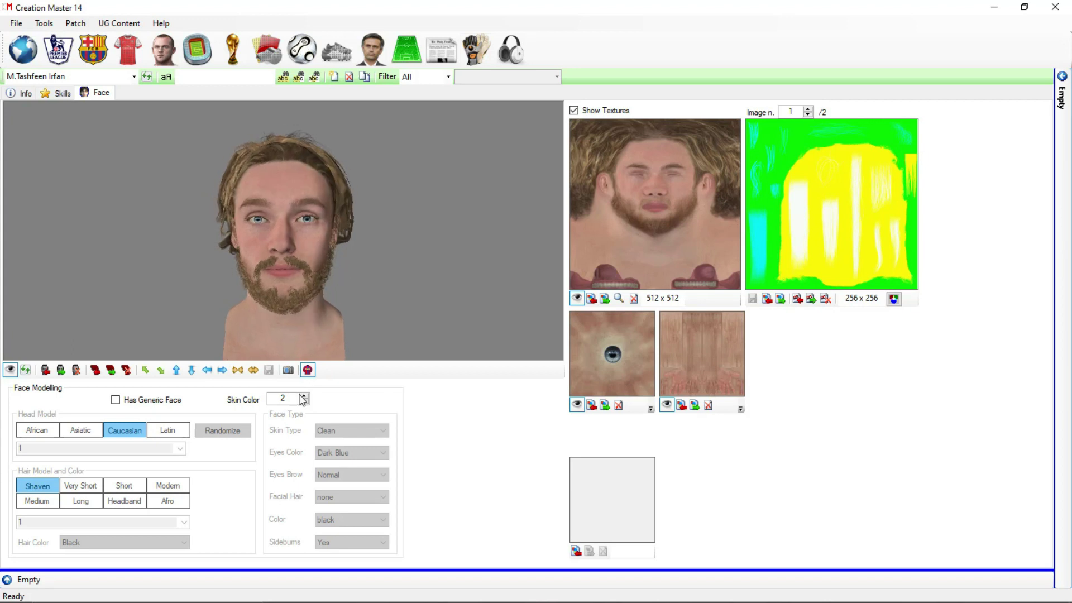
{"action": "left_click", "coordinate": [288, 370]}
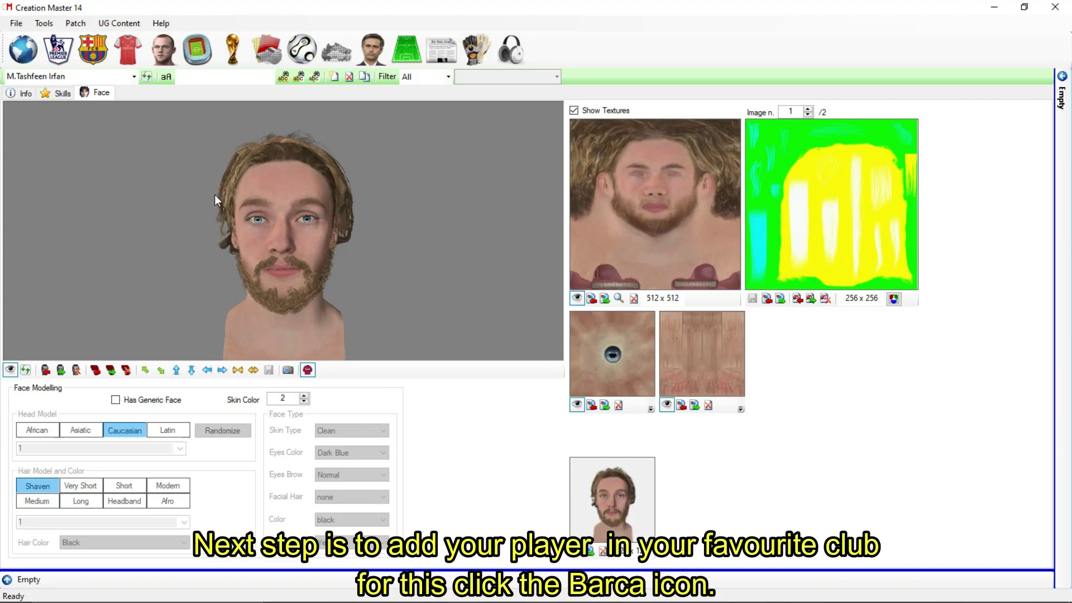
{"action": "left_click", "coordinate": [22, 94]}
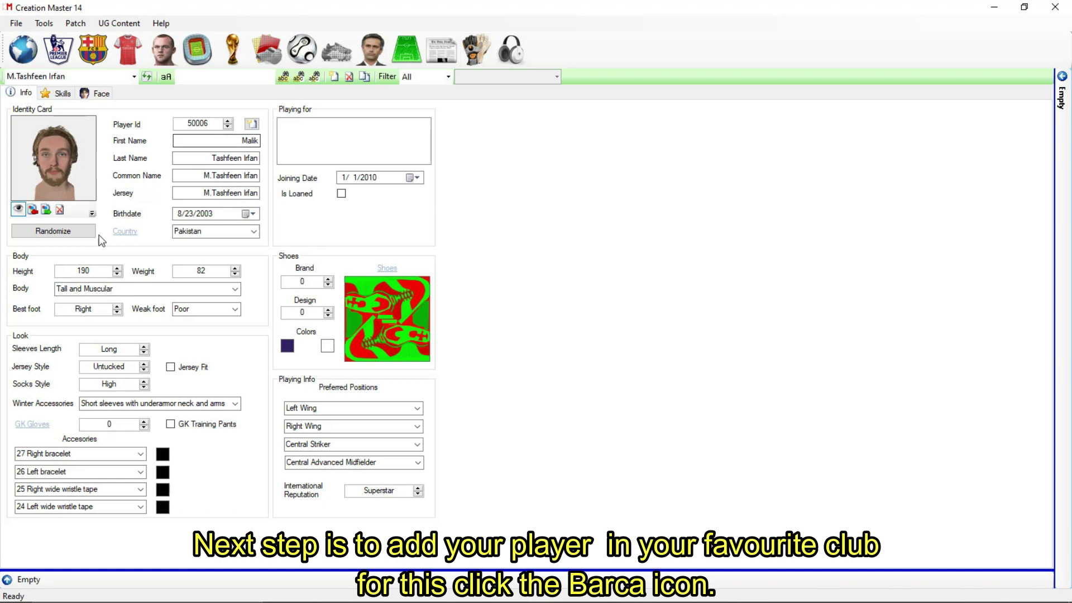
{"action": "left_click", "coordinate": [101, 53]}
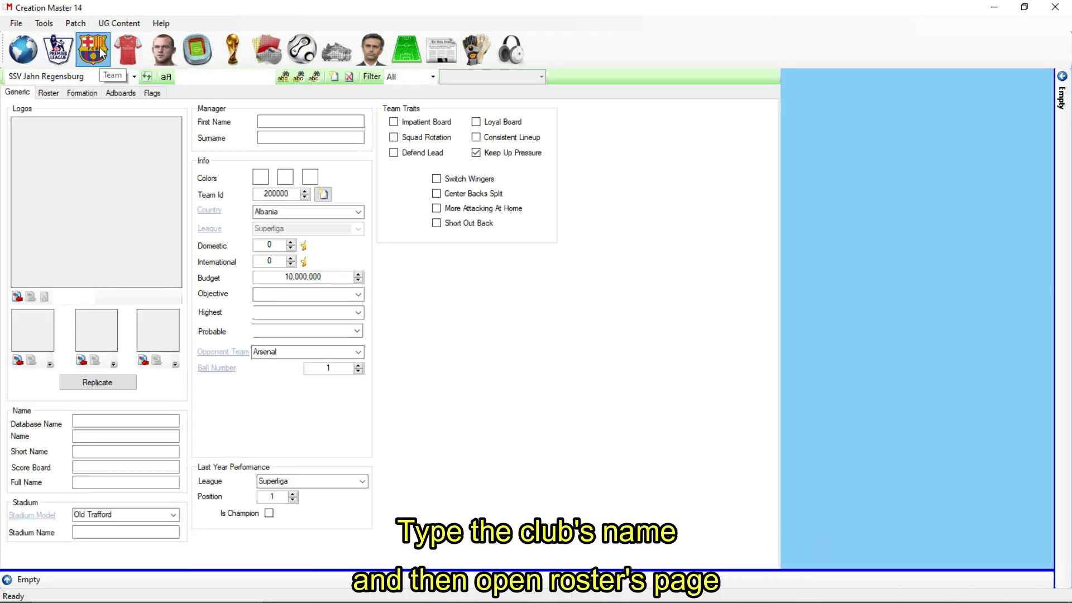
Step: Load Real Madrid Club de Fútbol's team data and show its roster
{"action": "left_click", "coordinate": [135, 76]}
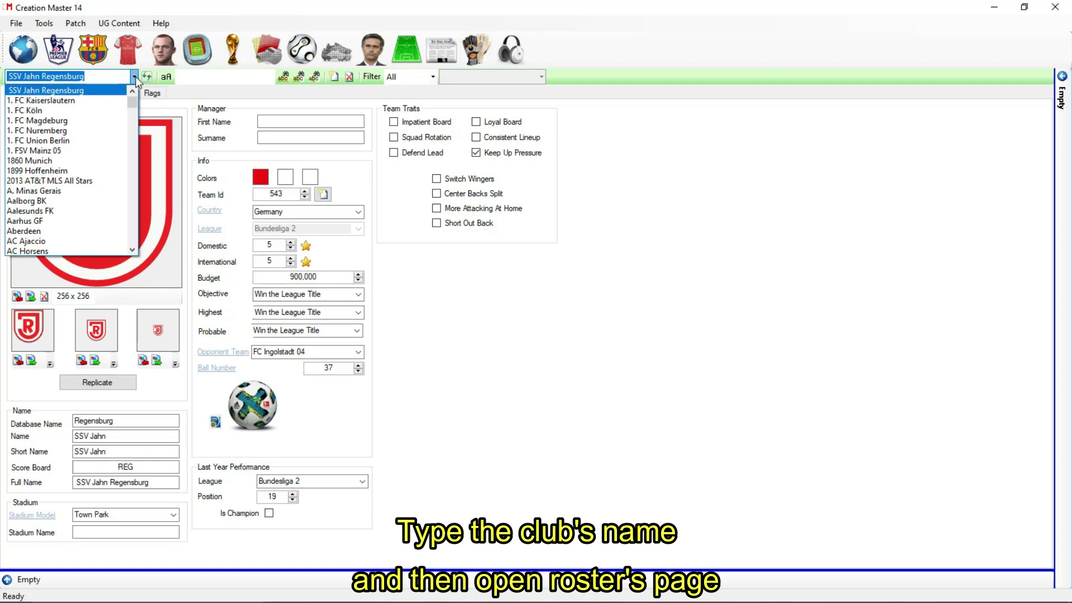
{"action": "type", "text": "real madr"}
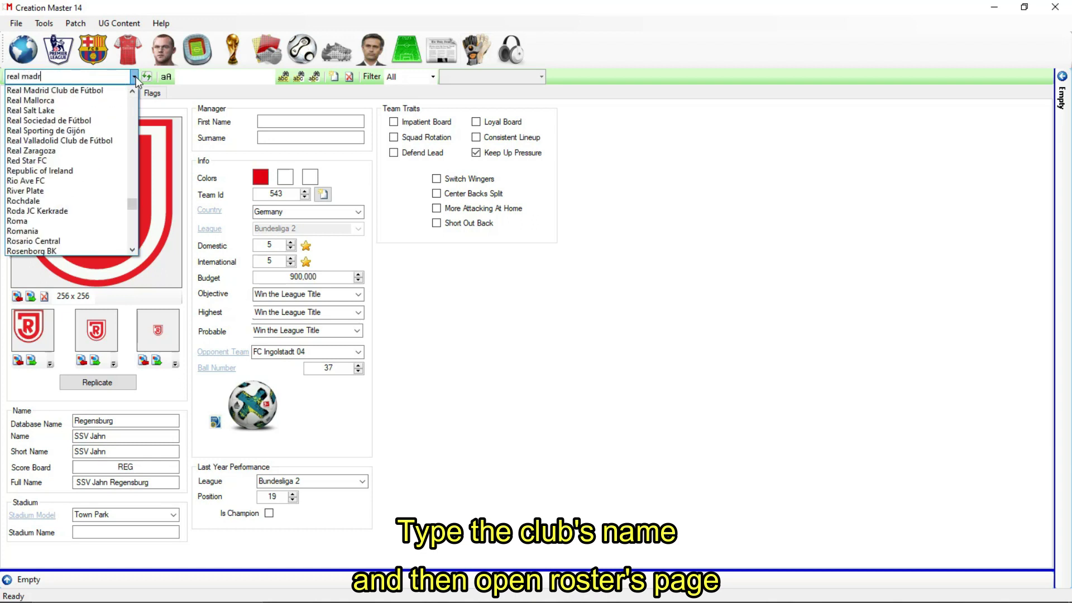
{"action": "type", "text": "id"}
{"action": "key", "text": "Down"}
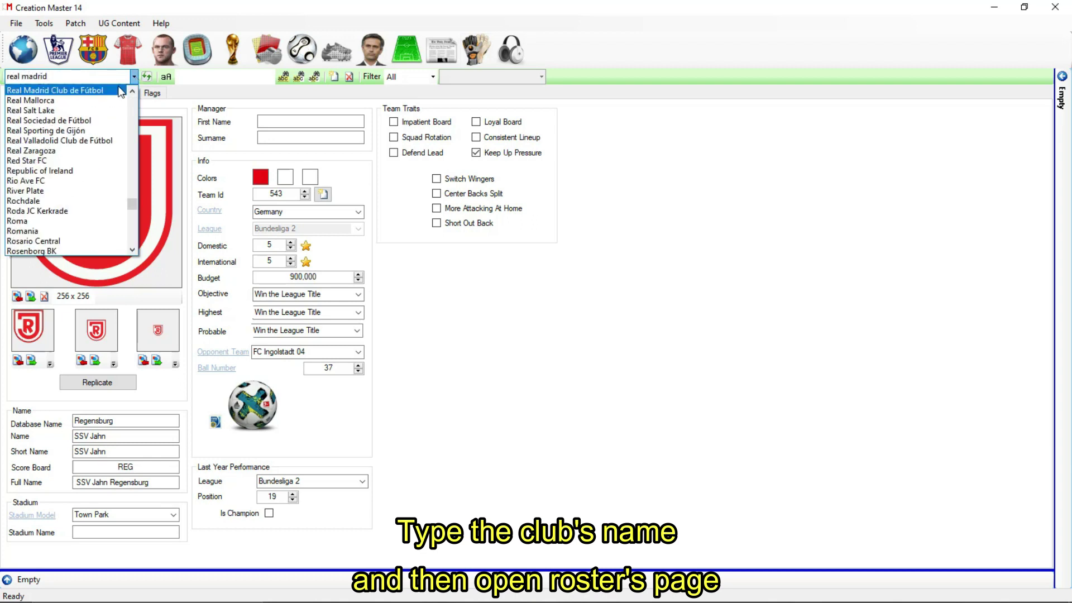
{"action": "key", "text": "Return"}
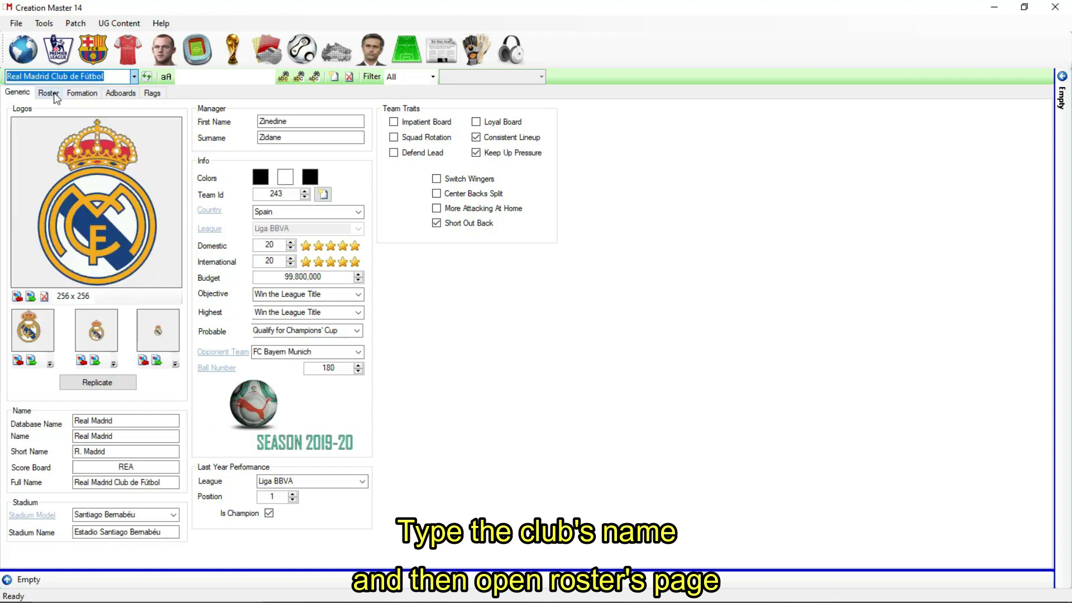
{"action": "left_click", "coordinate": [50, 94]}
Step: Filter available players by country to Pakistan and transfer the custom player into Real Madrid
{"action": "left_click", "coordinate": [341, 236]}
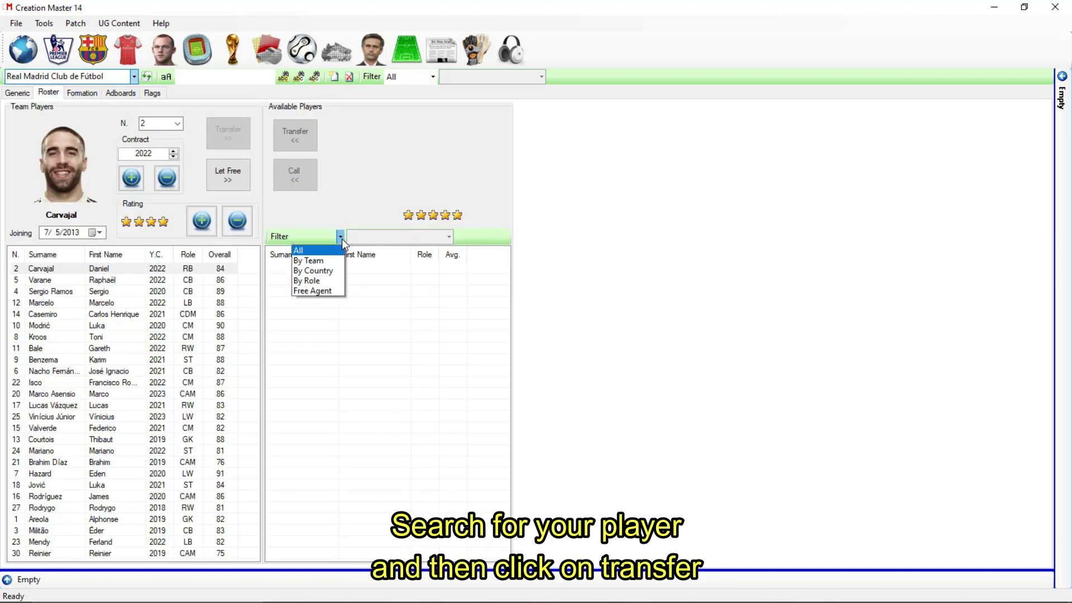
{"action": "left_click", "coordinate": [332, 271]}
{"action": "left_click", "coordinate": [448, 237]}
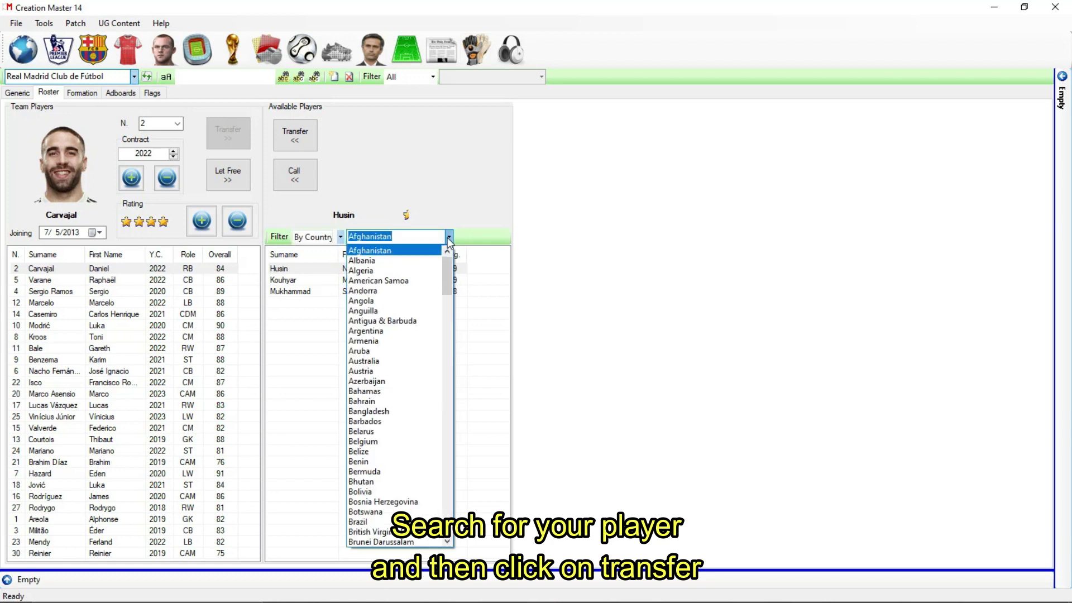
{"action": "type", "text": "pakis"}
{"action": "left_click", "coordinate": [381, 249]}
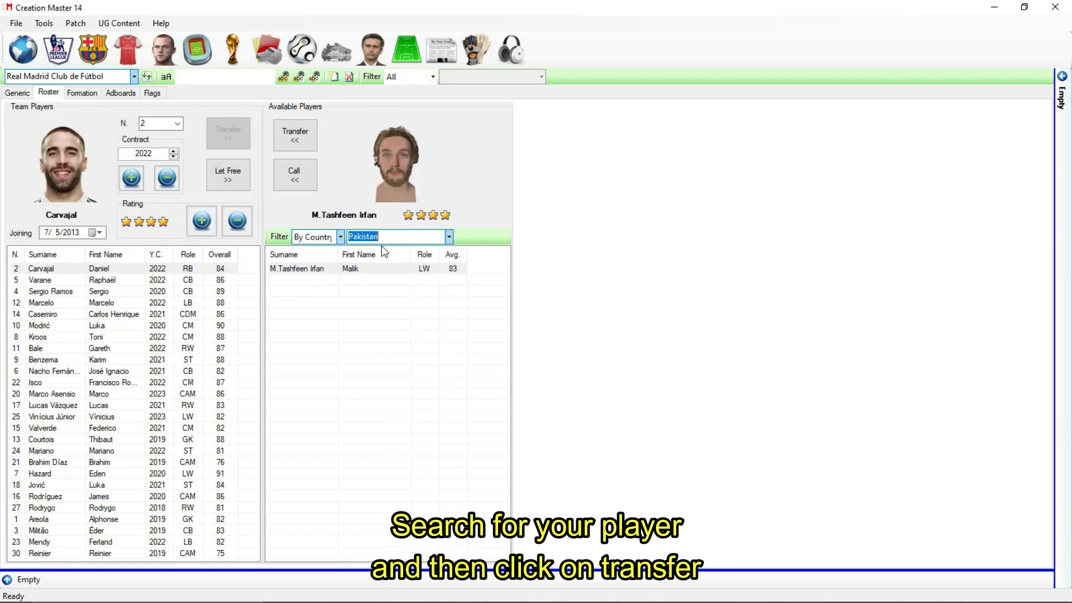
{"action": "left_click", "coordinate": [411, 271]}
{"action": "left_click", "coordinate": [295, 139]}
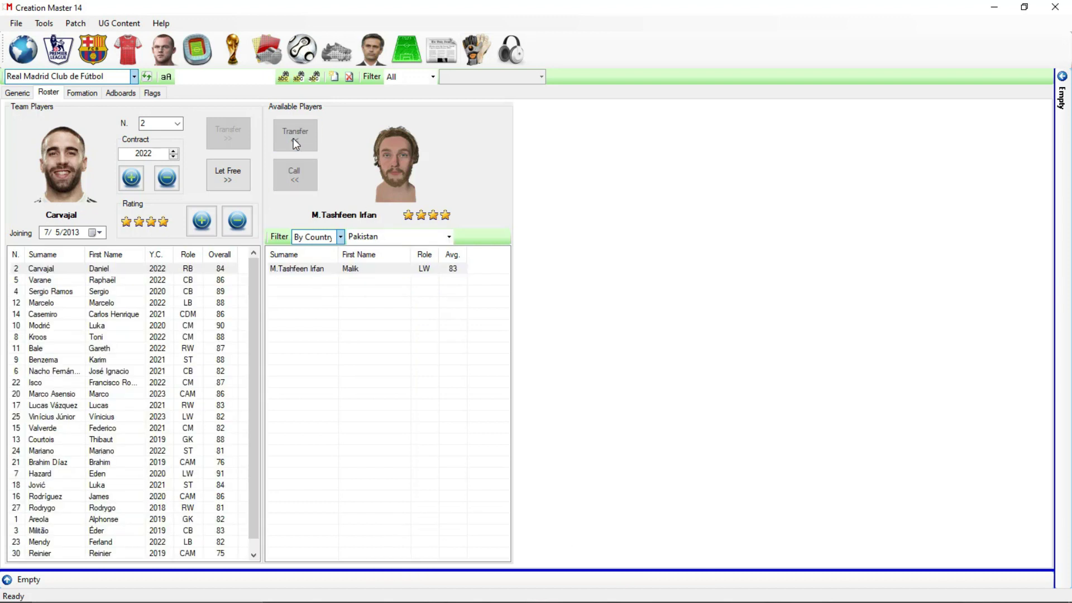
{"action": "left_click", "coordinate": [170, 49]}
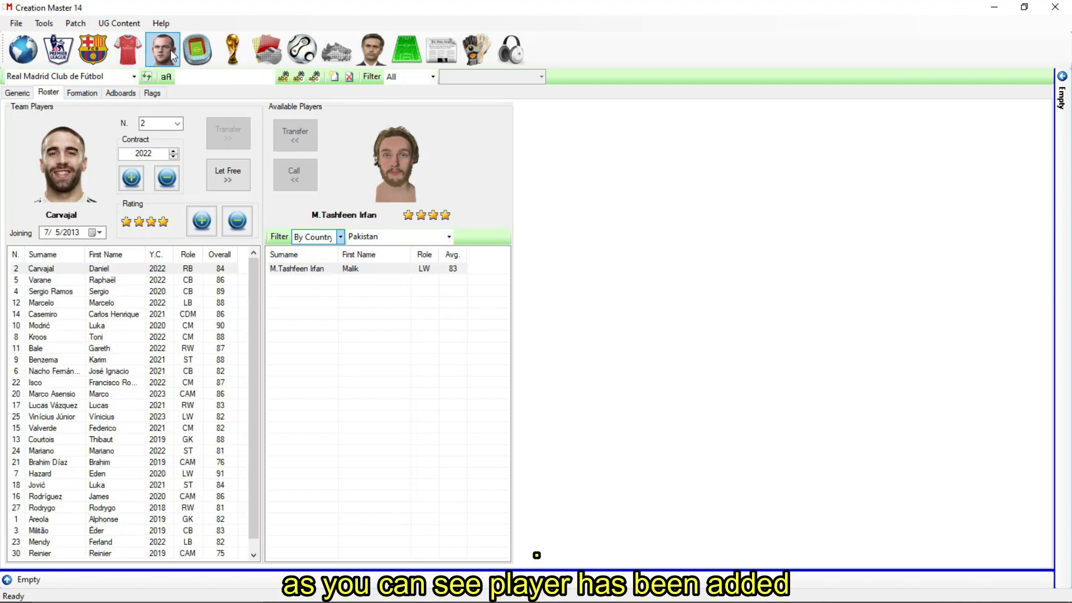
{"action": "left_click", "coordinate": [151, 81]}
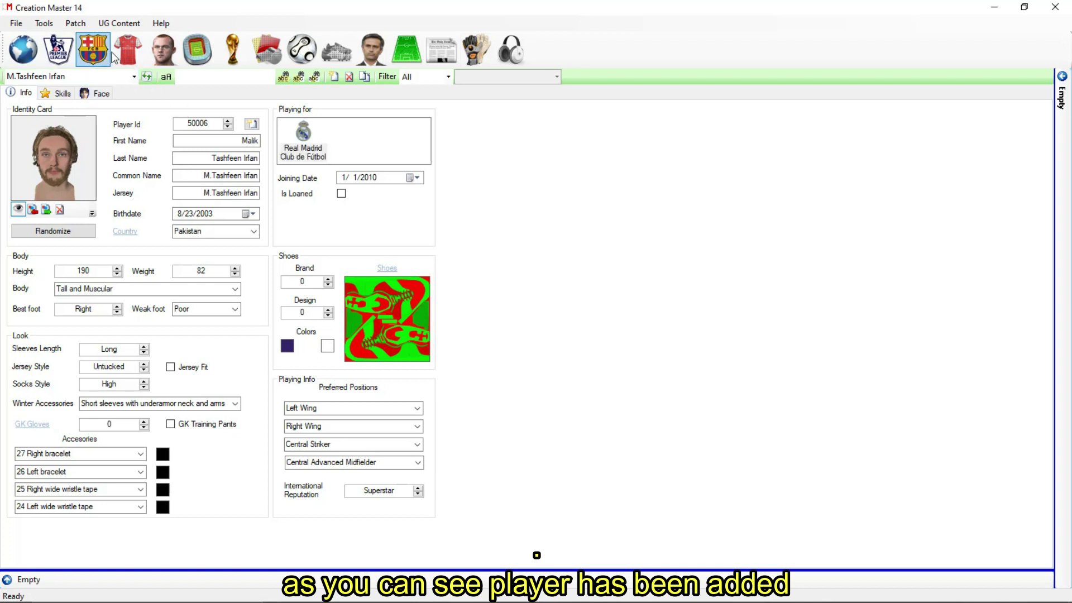
Step: Retake the player's head photo in the Face tab and return to Info
{"action": "left_click", "coordinate": [97, 94]}
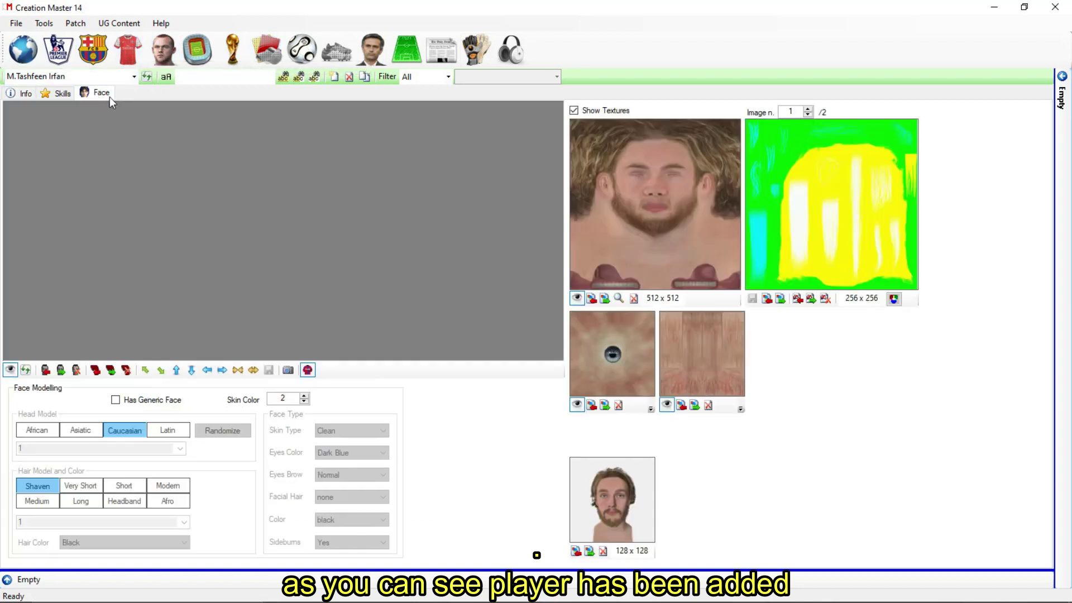
{"action": "left_click", "coordinate": [287, 370]}
{"action": "left_click", "coordinate": [25, 94]}
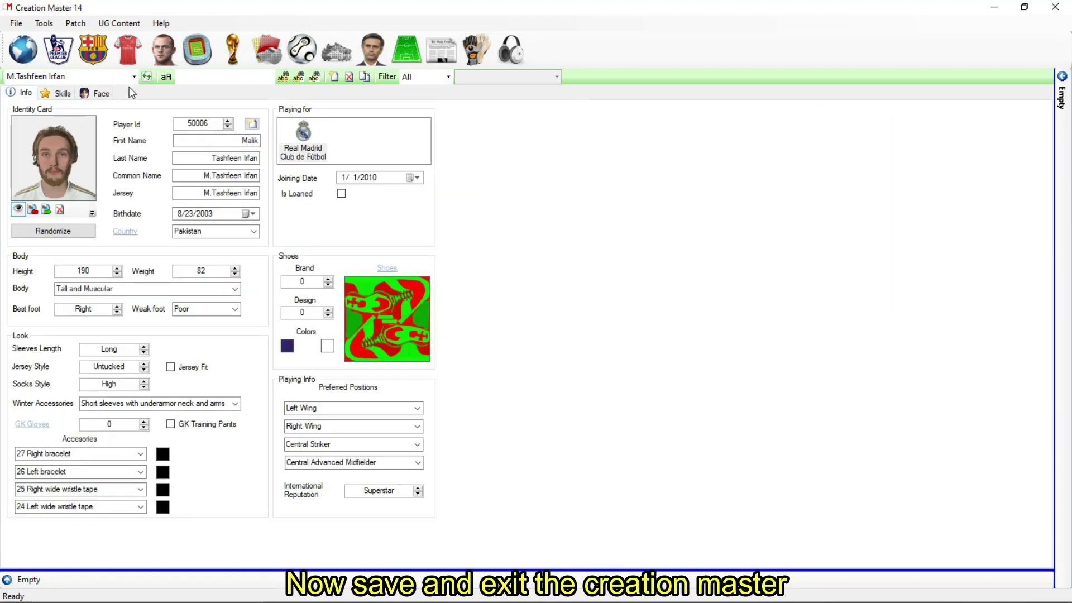
Step: Save the main database with File > Save and close Creation Master 14
{"action": "left_click", "coordinate": [17, 23]}
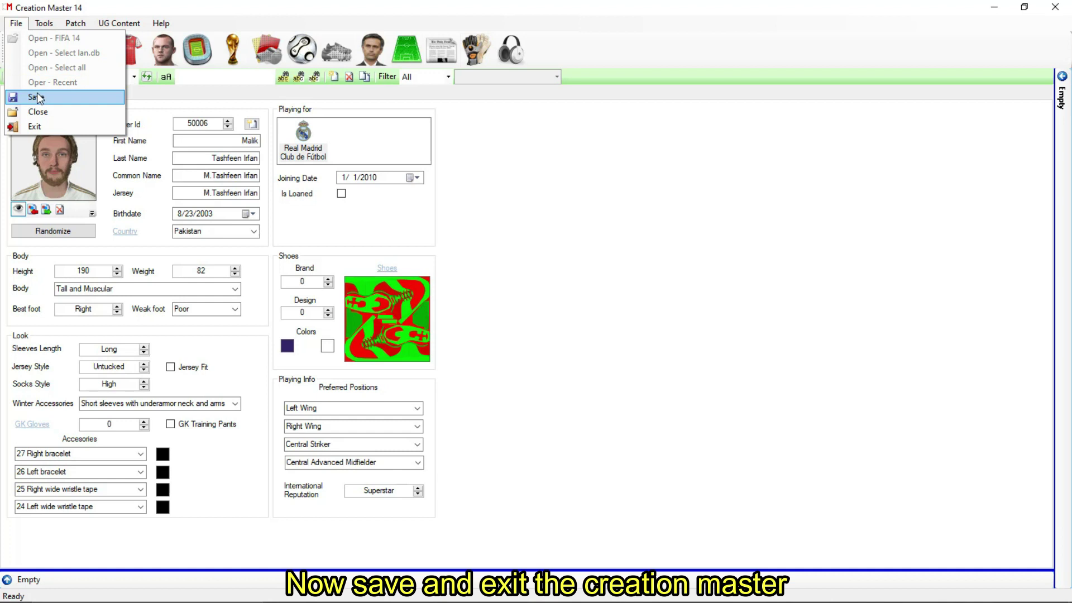
{"action": "left_click", "coordinate": [38, 96]}
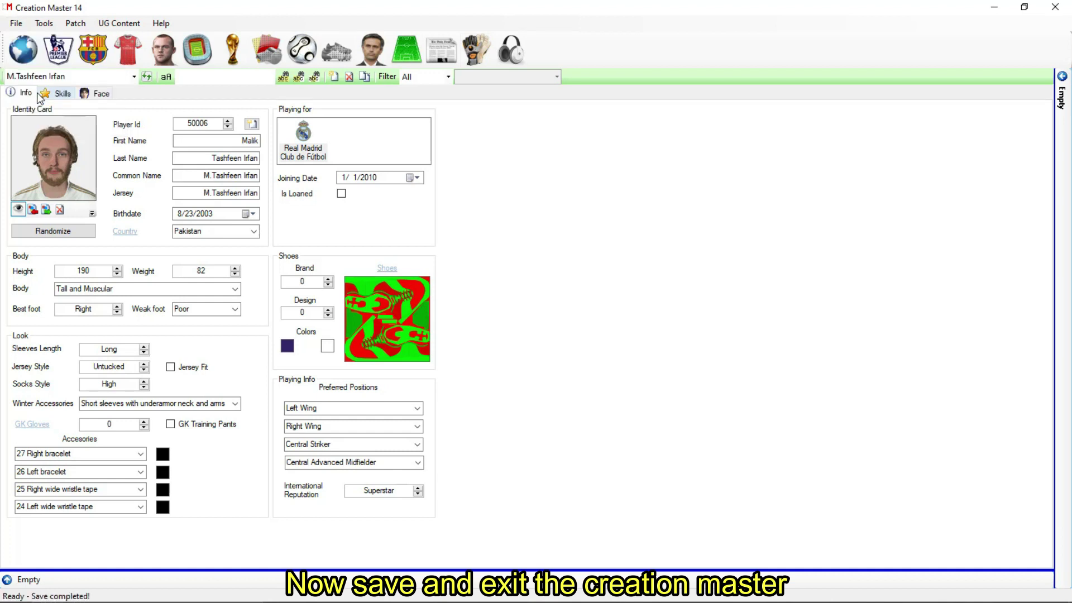
{"action": "left_click", "coordinate": [1055, 6]}
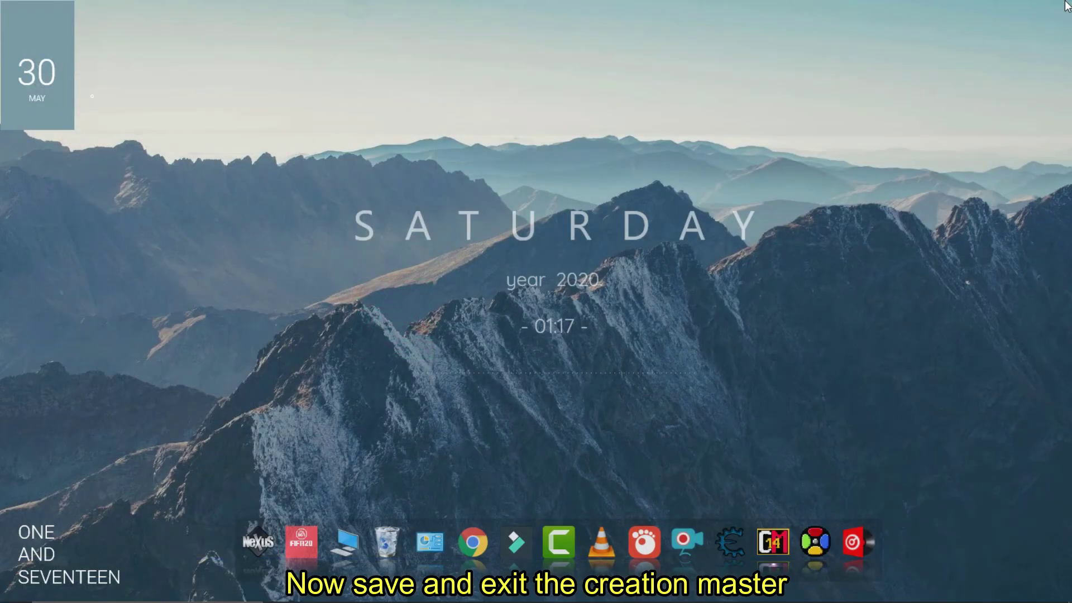
Step: Launch FIFA 14 and press Play in its launcher
{"action": "left_click", "coordinate": [309, 540]}
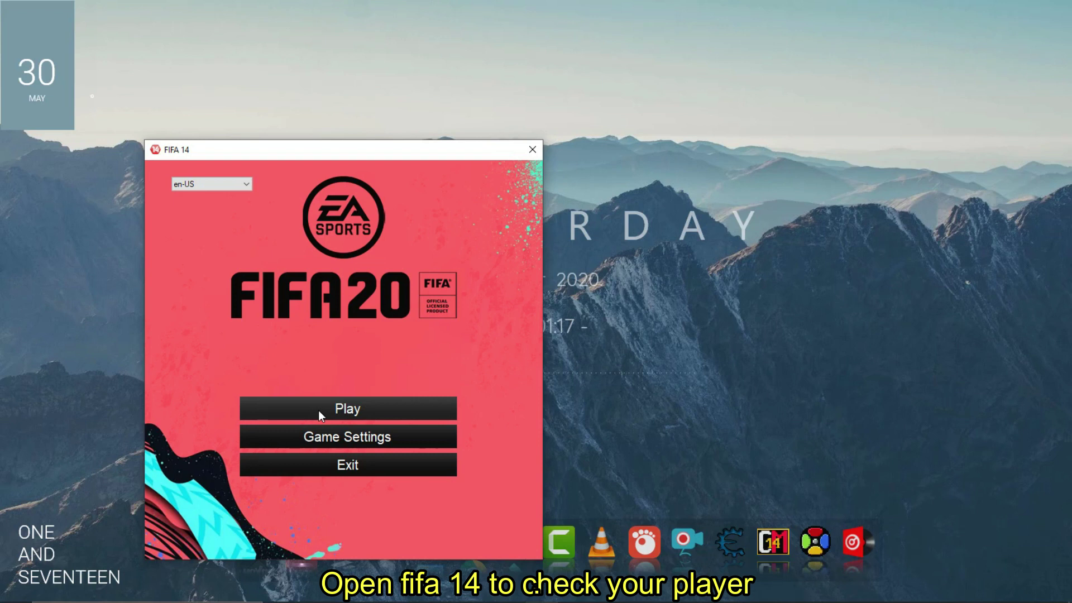
{"action": "left_click", "coordinate": [318, 410]}
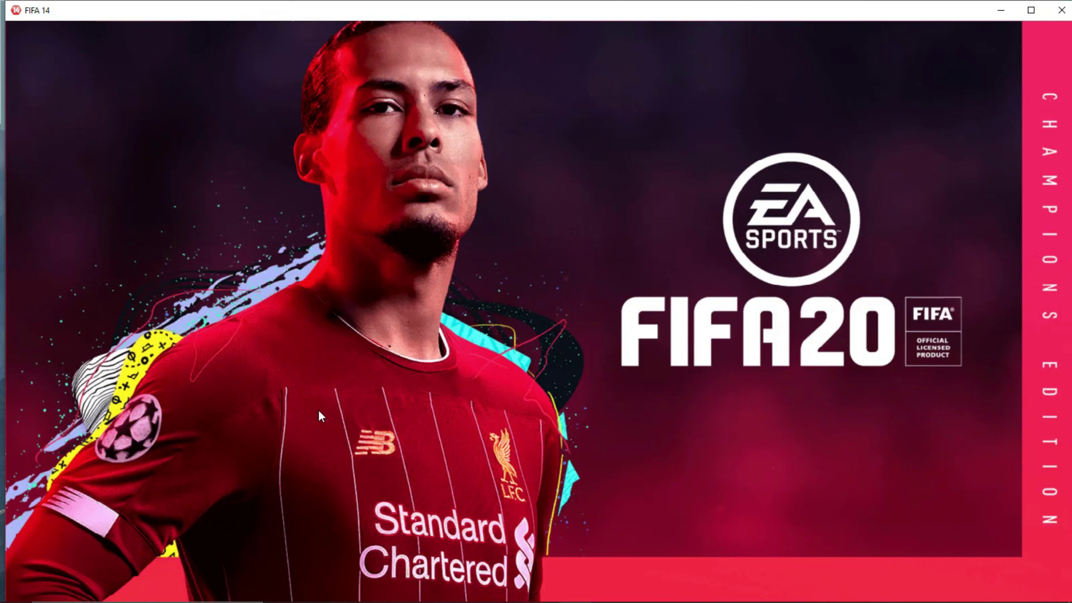
Step: Maximize the game window, skip the intro and title screens, and dismiss the servers-unavailable message
{"action": "left_click", "coordinate": [1030, 16]}
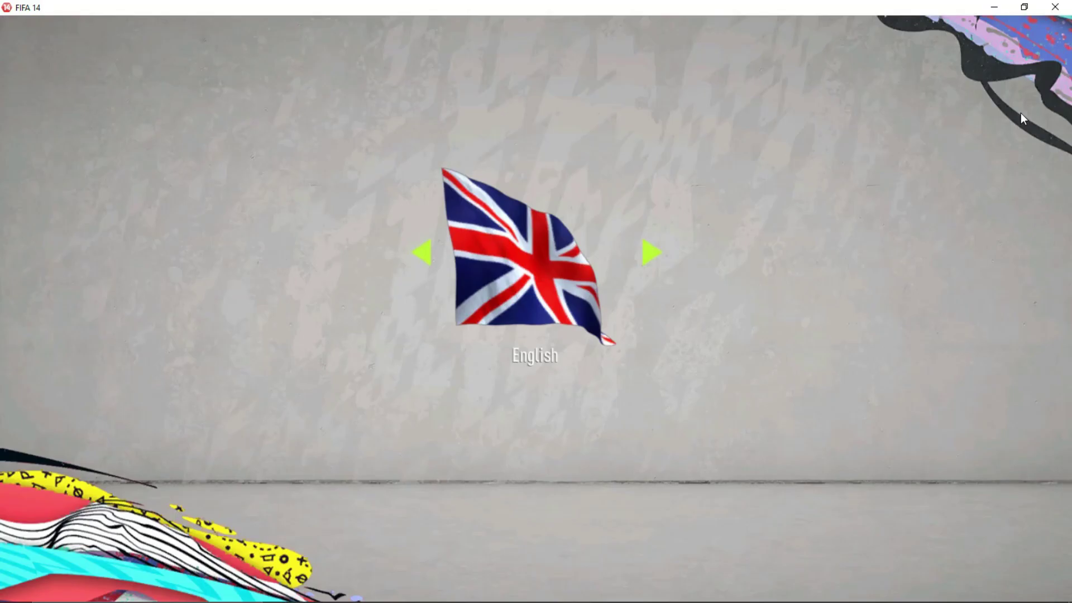
{"action": "key", "text": "Return"}
{"action": "key", "text": "space"}
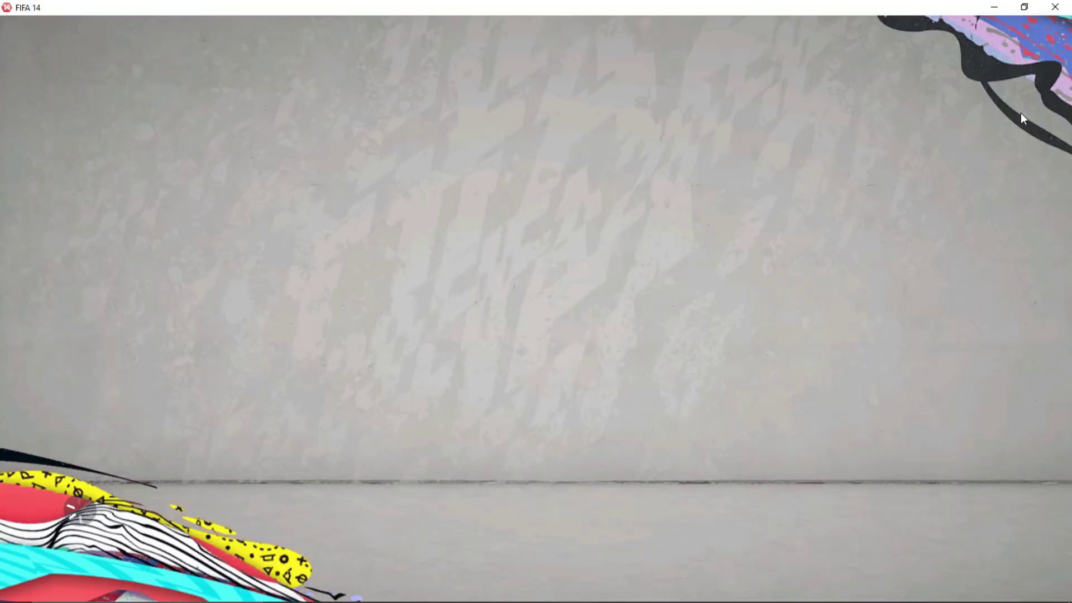
{"action": "key", "text": "space"}
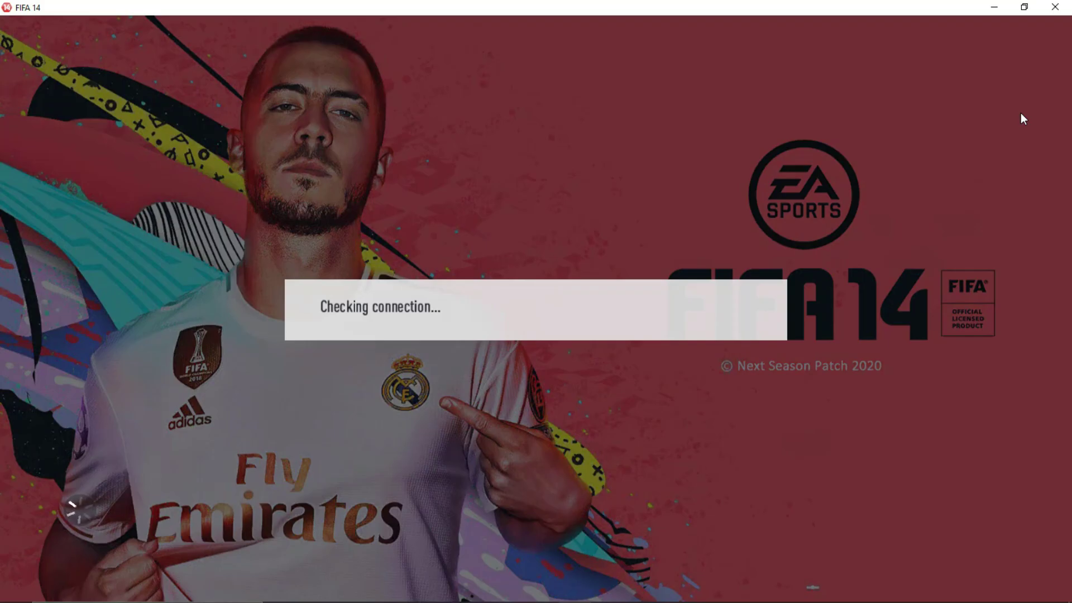
{"action": "key", "text": "Return"}
Step: Create a new personal settings file and accept the suggested welcome settings
{"action": "key", "text": "Up"}
{"action": "key", "text": "Return"}
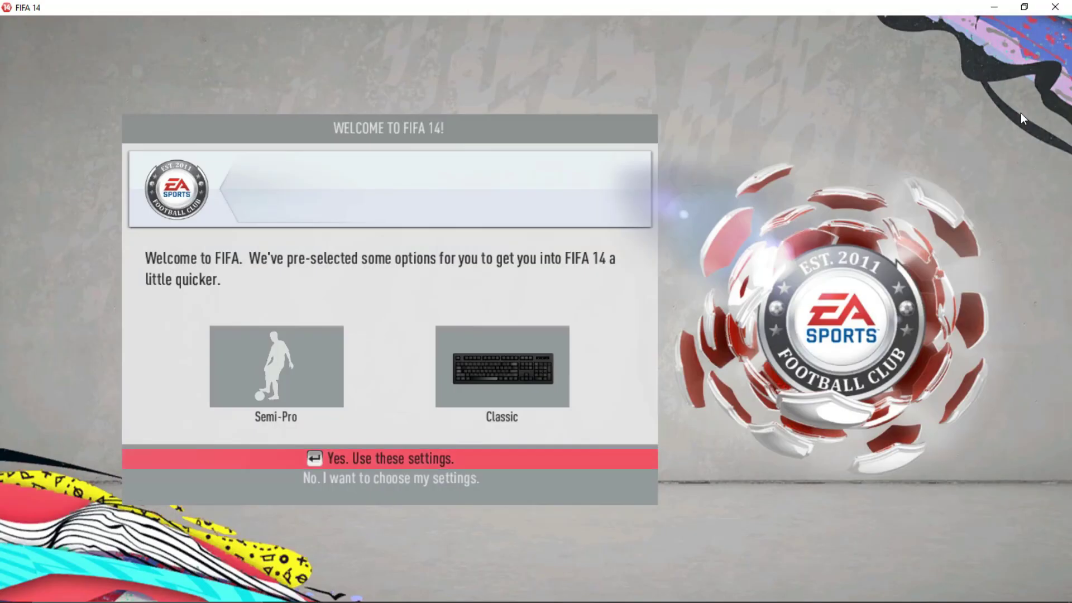
{"action": "key", "text": "Return"}
Step: Choose Spain > Real Madrid as the supported club and confirm
{"action": "key", "text": "Up"}
{"action": "key", "text": "Up"}
{"action": "key", "text": "Left"}
{"action": "key", "text": "Left"}
{"action": "key", "text": "Left"}
{"action": "key", "text": "Left"}
{"action": "key", "text": "Left"}
{"action": "key", "text": "Left"}
{"action": "key", "text": "Left"}
{"action": "key", "text": "Left"}
{"action": "key", "text": "Left"}
{"action": "key", "text": "Left"}
{"action": "key", "text": "Left"}
{"action": "key", "text": "Left"}
{"action": "key", "text": "Left"}
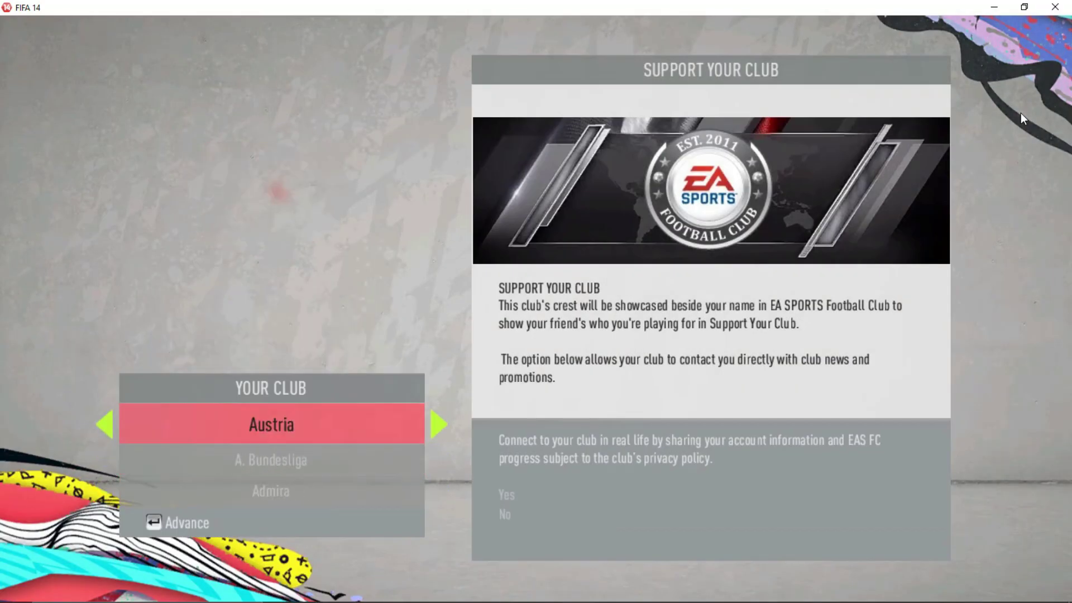
{"action": "key", "text": "Left"}
{"action": "key", "text": "Down"}
{"action": "key", "text": "Down"}
{"action": "key", "text": "Left"}
{"action": "key", "text": "Left"}
{"action": "key", "text": "Left"}
{"action": "key", "text": "Left"}
{"action": "key", "text": "Left"}
{"action": "key", "text": "Left"}
{"action": "key", "text": "Left"}
{"action": "key", "text": "Left"}
{"action": "key", "text": "Left"}
{"action": "key", "text": "Left"}
{"action": "key", "text": "Left"}
{"action": "key", "text": "Left"}
{"action": "key", "text": "Left"}
{"action": "key", "text": "Left"}
{"action": "key", "text": "Left"}
{"action": "key", "text": "Left"}
{"action": "key", "text": "Left"}
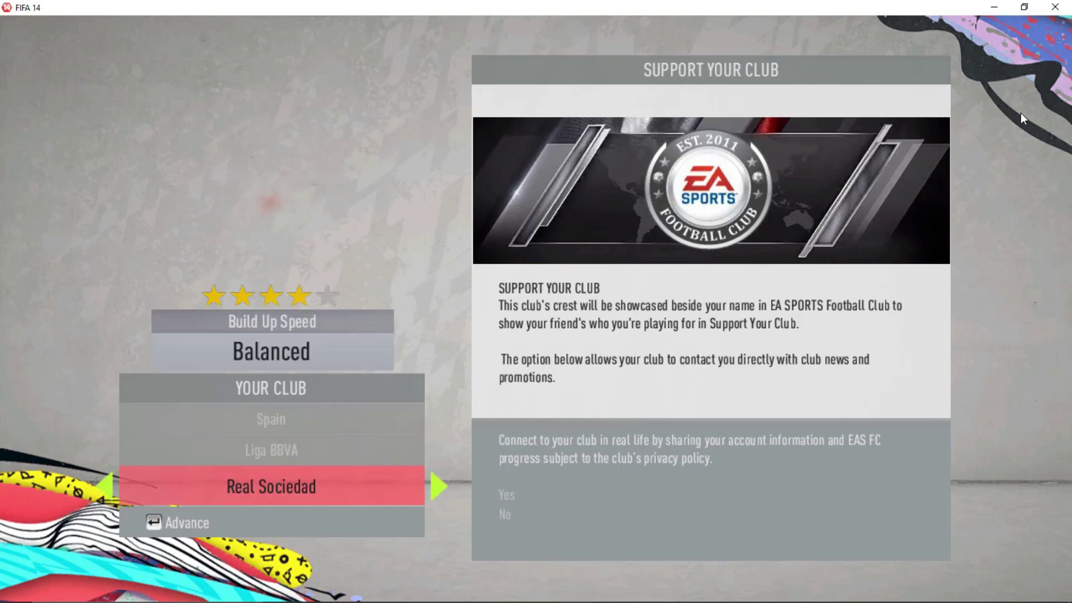
{"action": "key", "text": "Right"}
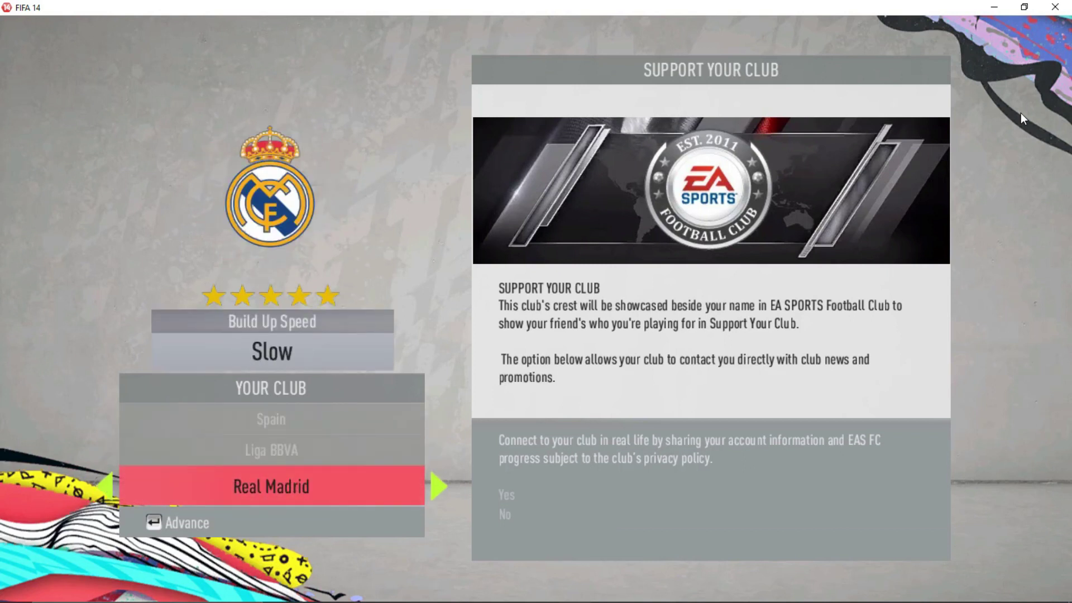
{"action": "key", "text": "Return"}
{"action": "key", "text": "Return"}
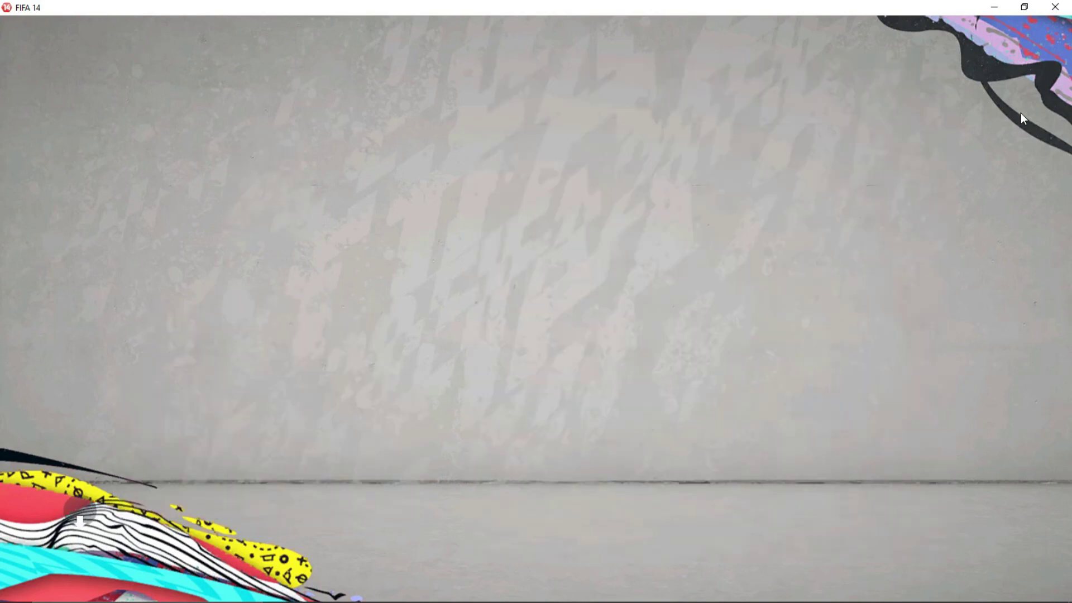
{"action": "key", "text": "Return"}
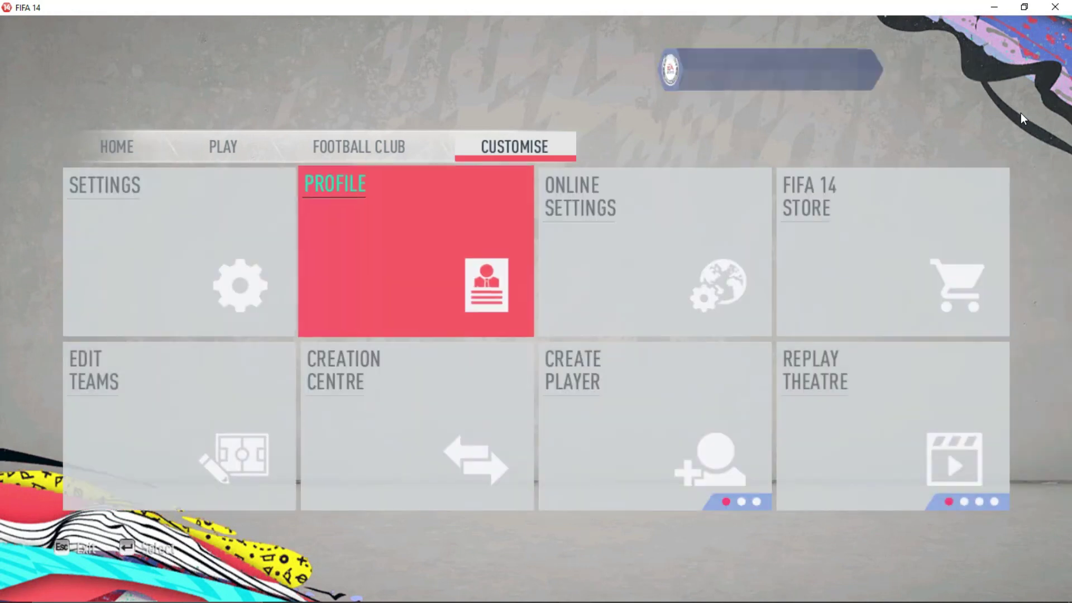
Step: Open Real Madrid in Edit Teams and swap the custom player into the starting LW slot
{"action": "key", "text": "Left"}
{"action": "key", "text": "Down"}
{"action": "key", "text": "Return"}
{"action": "key", "text": "Return"}
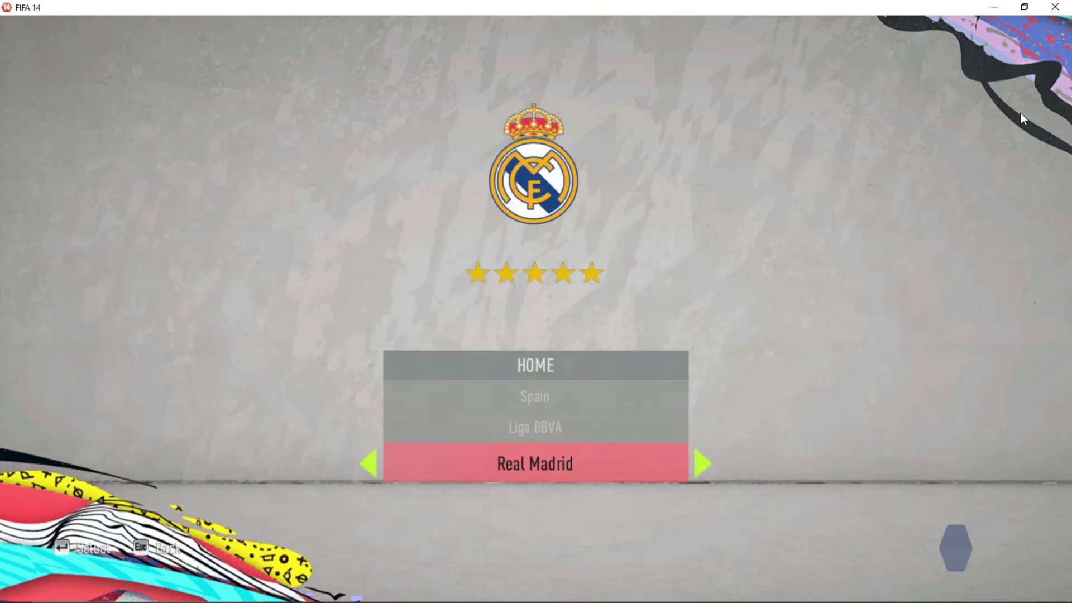
{"action": "key", "text": "Up"}
{"action": "key", "text": "Up"}
{"action": "key", "text": "Down"}
{"action": "key", "text": "Down"}
{"action": "key", "text": "Return"}
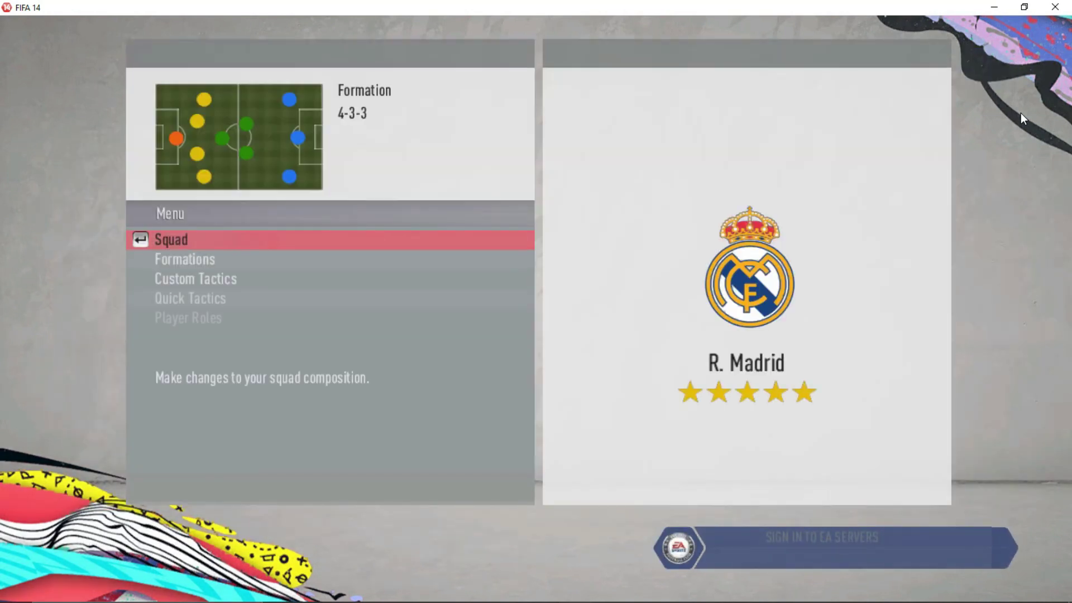
{"action": "key", "text": "Return"}
{"action": "key", "text": "Up"}
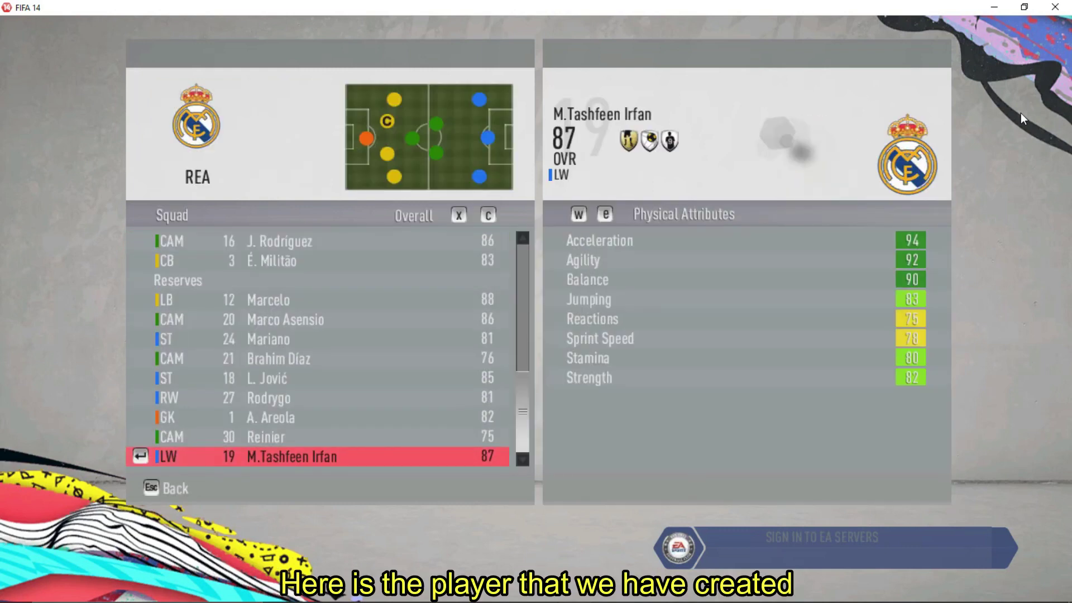
{"action": "key", "text": "e"}
{"action": "key", "text": "e"}
{"action": "key", "text": "e"}
{"action": "key", "text": "w"}
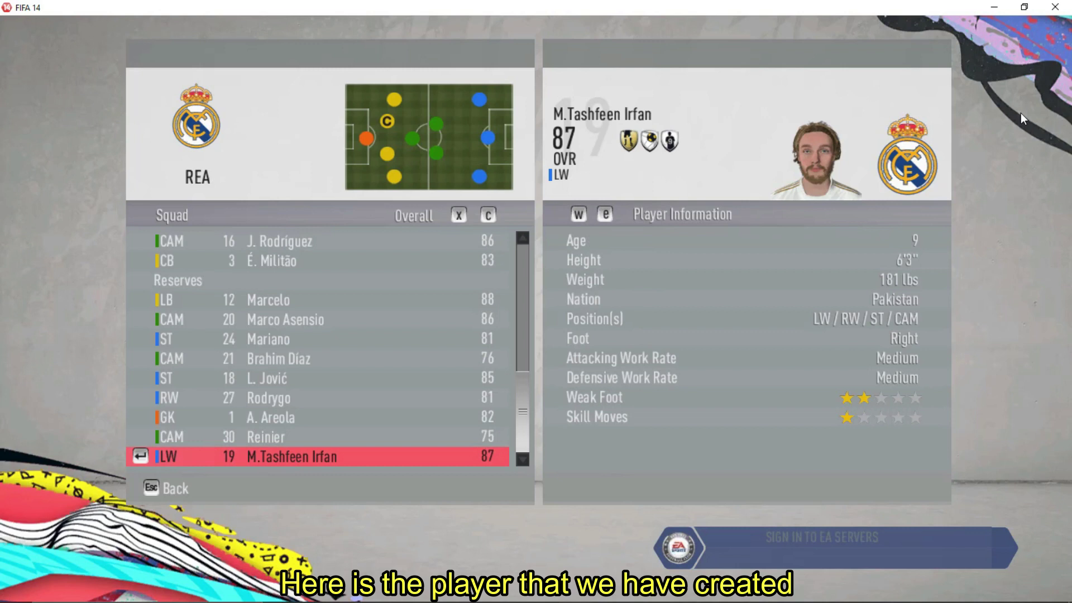
{"action": "key", "text": "Return"}
{"action": "key", "text": "Down"}
{"action": "key", "text": "Down"}
{"action": "key", "text": "Down"}
{"action": "key", "text": "Down"}
{"action": "key", "text": "Down"}
{"action": "key", "text": "Down"}
{"action": "key", "text": "Down"}
{"action": "key", "text": "Down"}
{"action": "key", "text": "Down"}
{"action": "key", "text": "Down"}
{"action": "key", "text": "Down"}
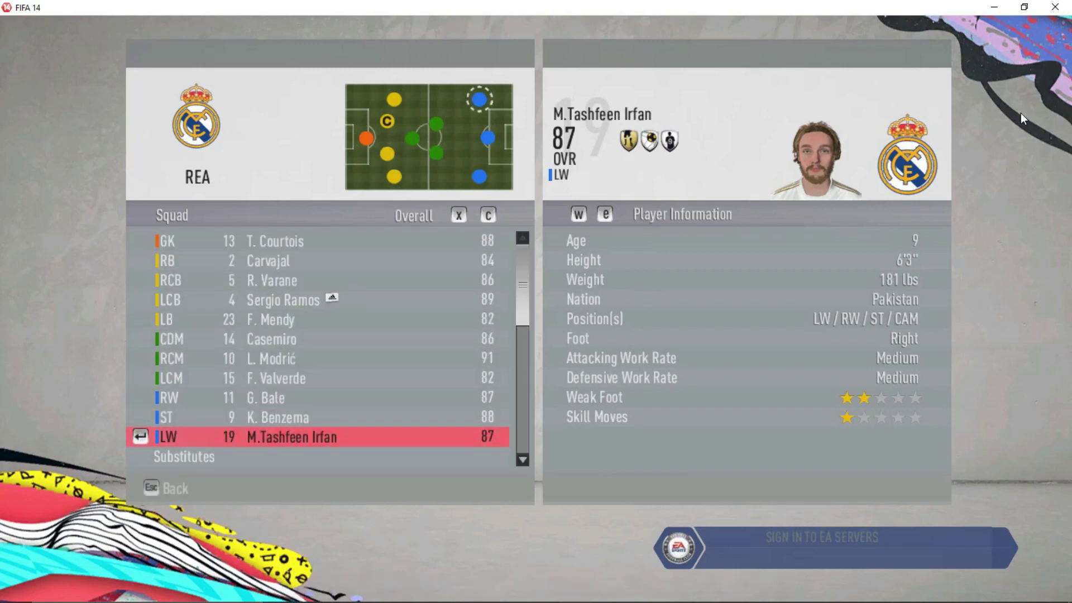
{"action": "key", "text": "Escape"}
Step: Make the custom player Real Madrid's captain under Player Roles
{"action": "key", "text": "Up"}
{"action": "key", "text": "Up"}
{"action": "key", "text": "Down"}
{"action": "key", "text": "Return"}
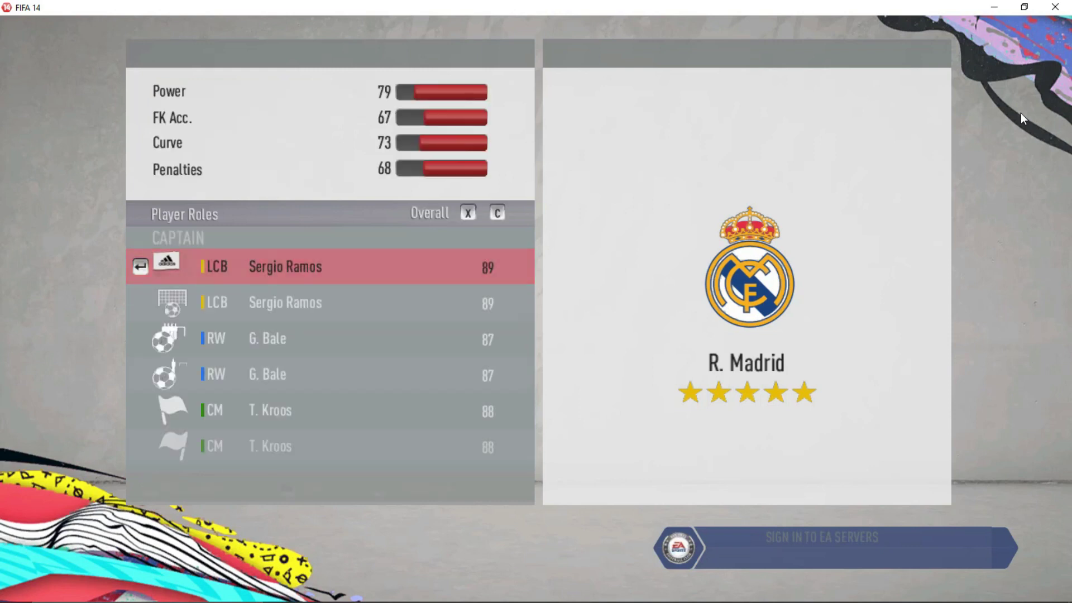
{"action": "key", "text": "Return"}
{"action": "key", "text": "Down"}
{"action": "key", "text": "Down"}
{"action": "key", "text": "Down"}
{"action": "key", "text": "Down"}
{"action": "key", "text": "Down"}
{"action": "key", "text": "Down"}
{"action": "key", "text": "Down"}
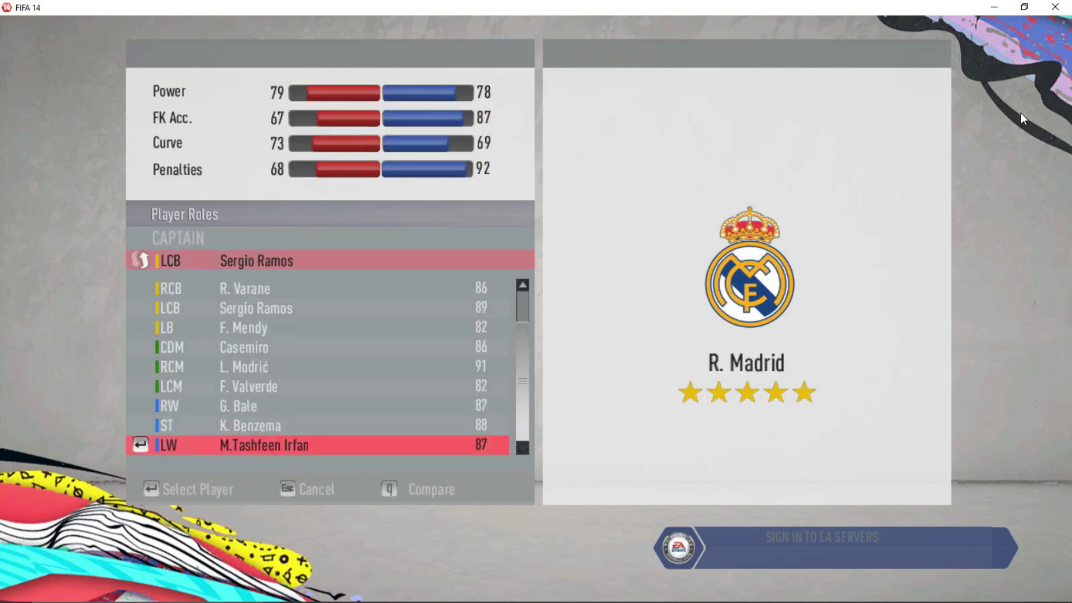
{"action": "key", "text": "Return"}
{"action": "key", "text": "Escape"}
{"action": "key", "text": "Escape"}
{"action": "key", "text": "Escape"}
{"action": "key", "text": "Escape"}
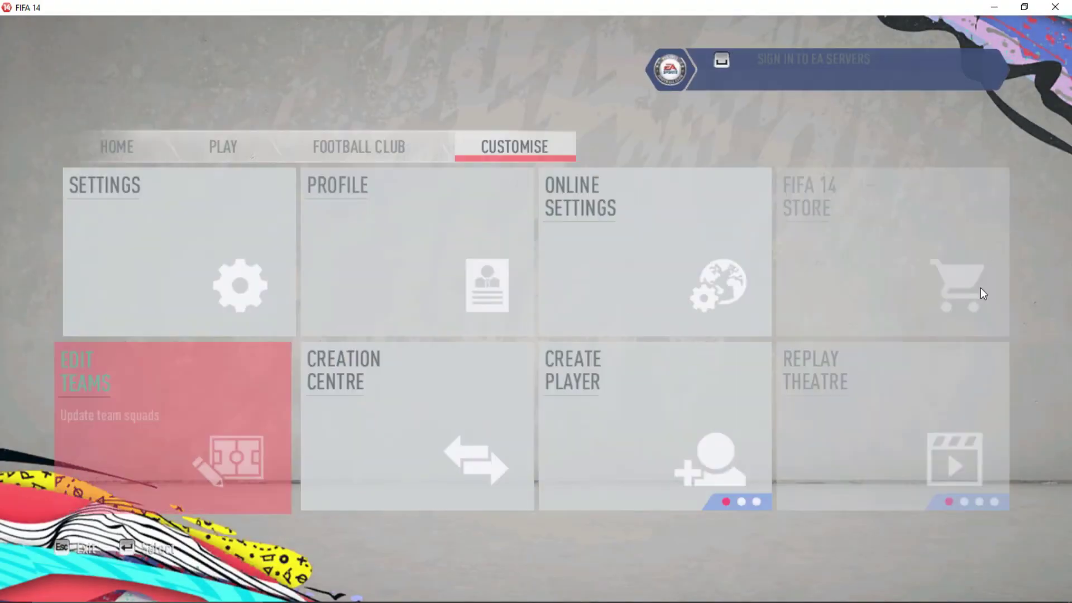
{"action": "left_click", "coordinate": [705, 502]}
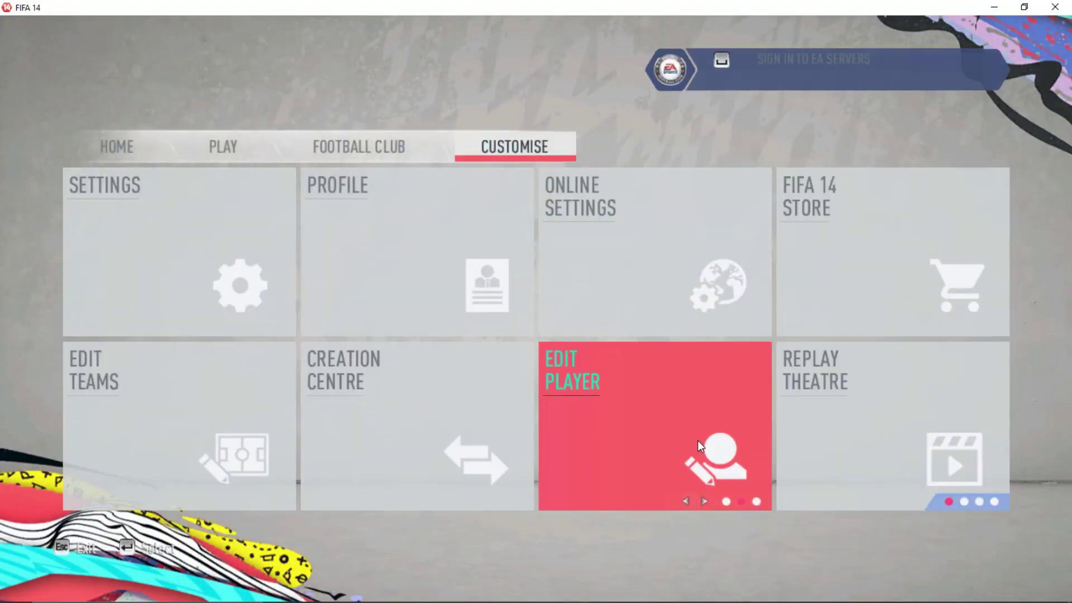
{"action": "left_click", "coordinate": [699, 439]}
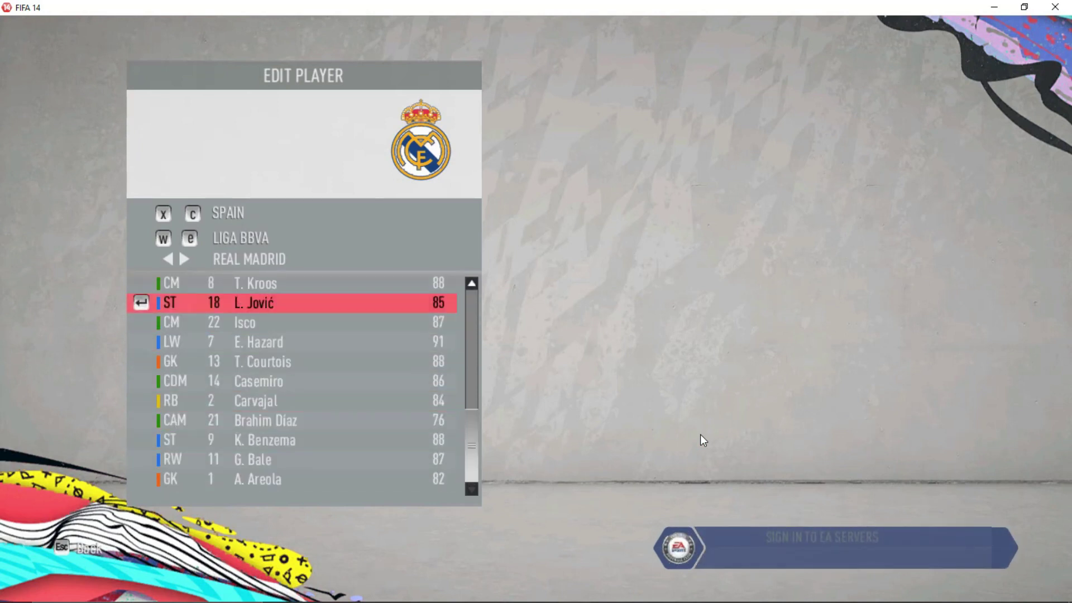
{"action": "key", "text": "Up"}
{"action": "key", "text": "Up"}
{"action": "key", "text": "Up"}
{"action": "key", "text": "Up"}
{"action": "key", "text": "Down"}
{"action": "key", "text": "Return"}
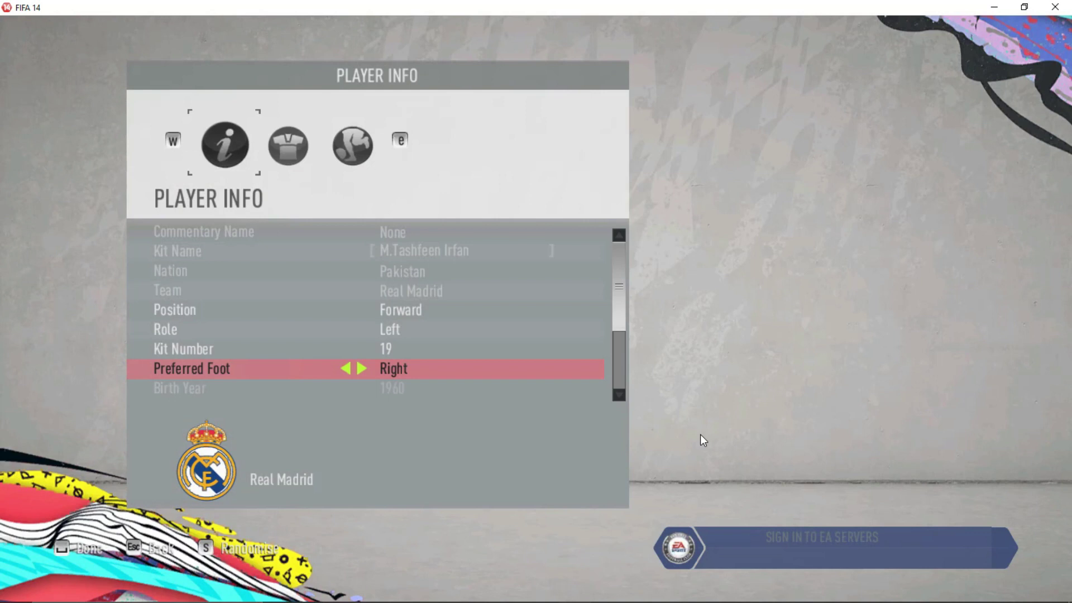
{"action": "key", "text": "e"}
{"action": "key", "text": "Down"}
{"action": "key", "text": "Down"}
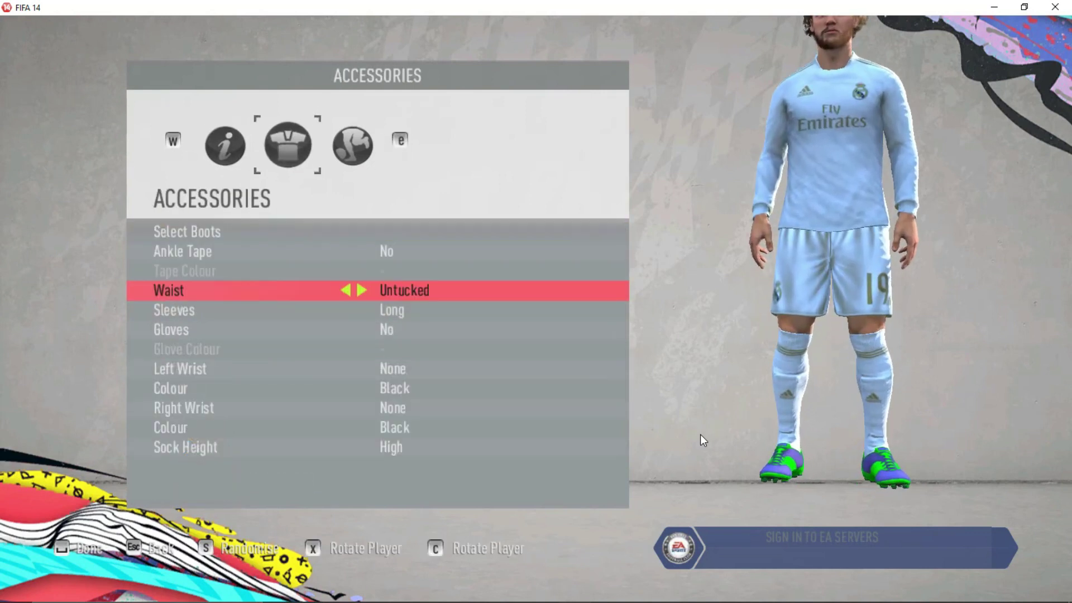
{"action": "key", "text": "Down"}
{"action": "key", "text": "Down"}
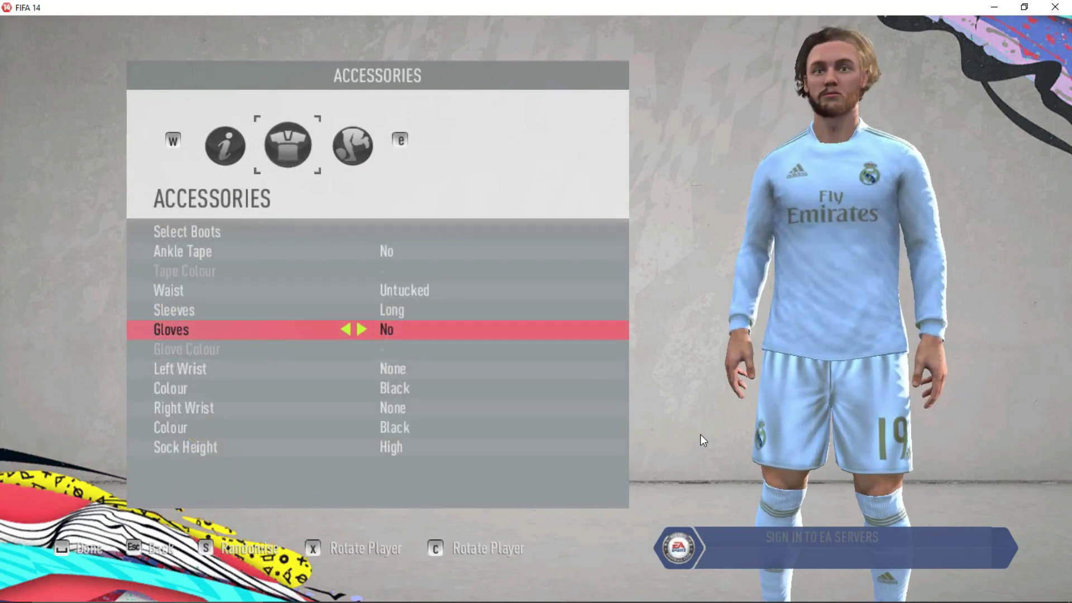
{"action": "key", "text": "x"}
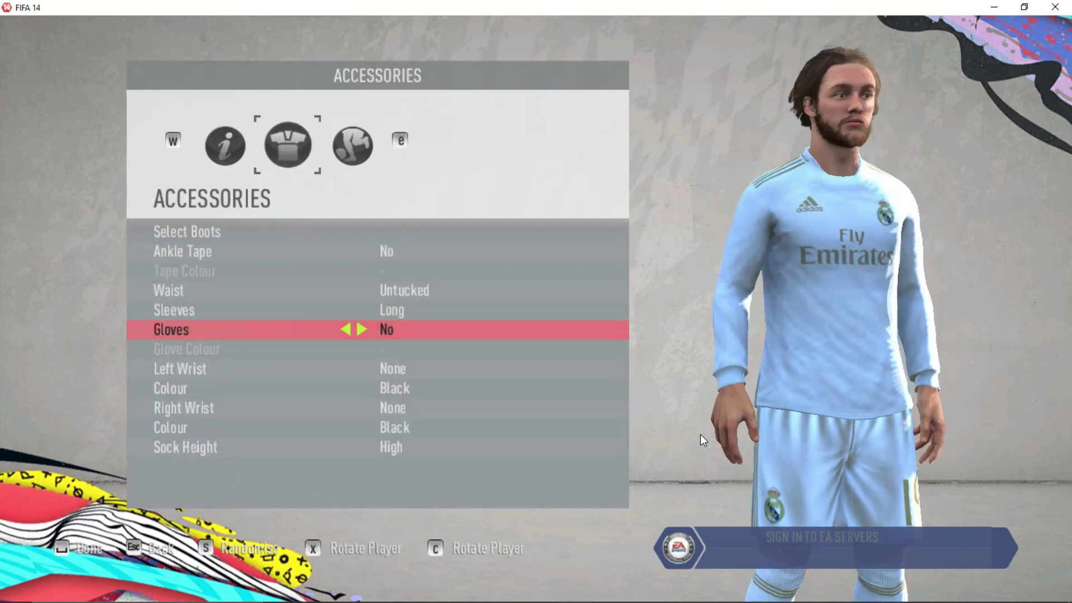
{"action": "key", "text": "x"}
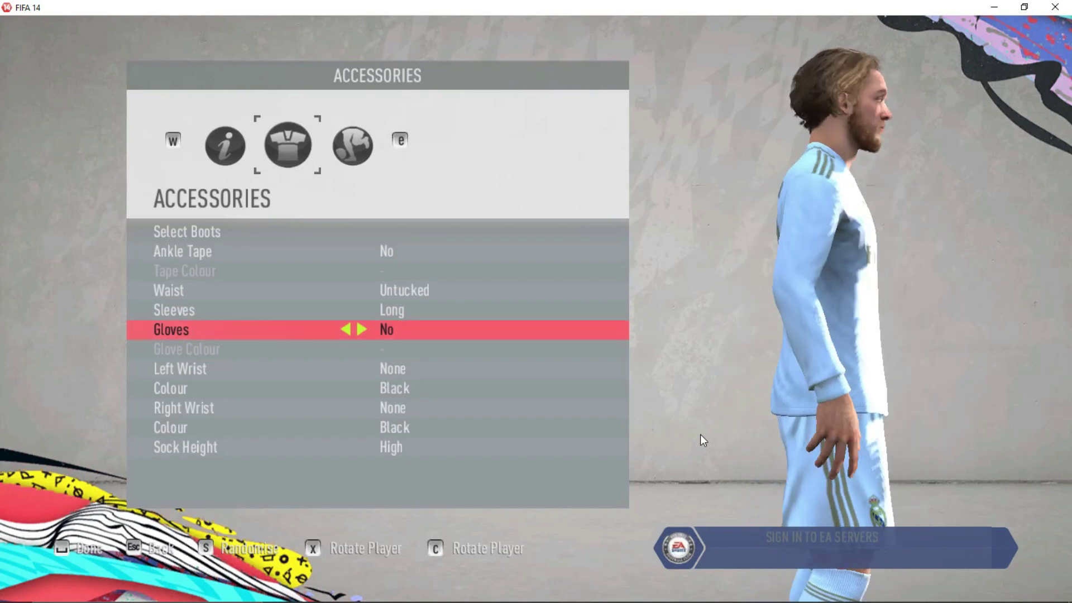
{"action": "key", "text": "x"}
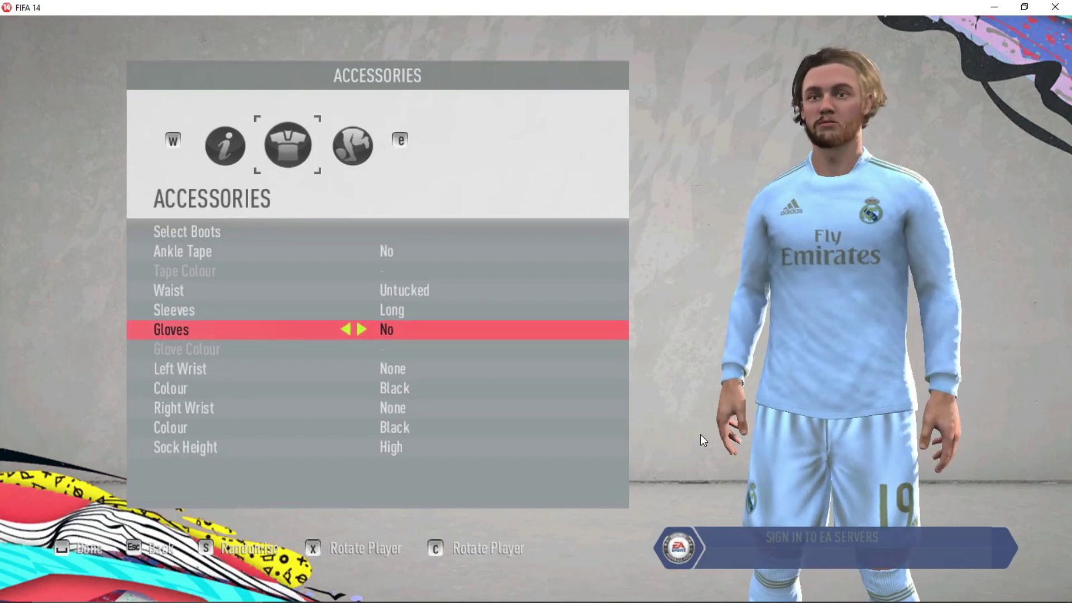
{"action": "key", "text": "Escape"}
{"action": "key", "text": "Return"}
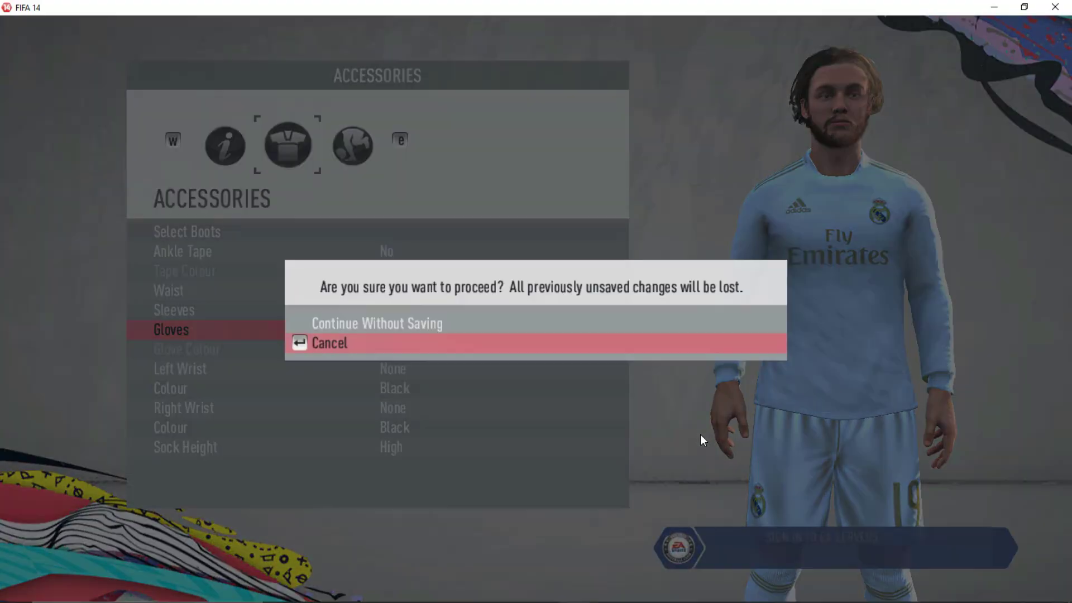
{"action": "key", "text": "Return"}
{"action": "key", "text": "Escape"}
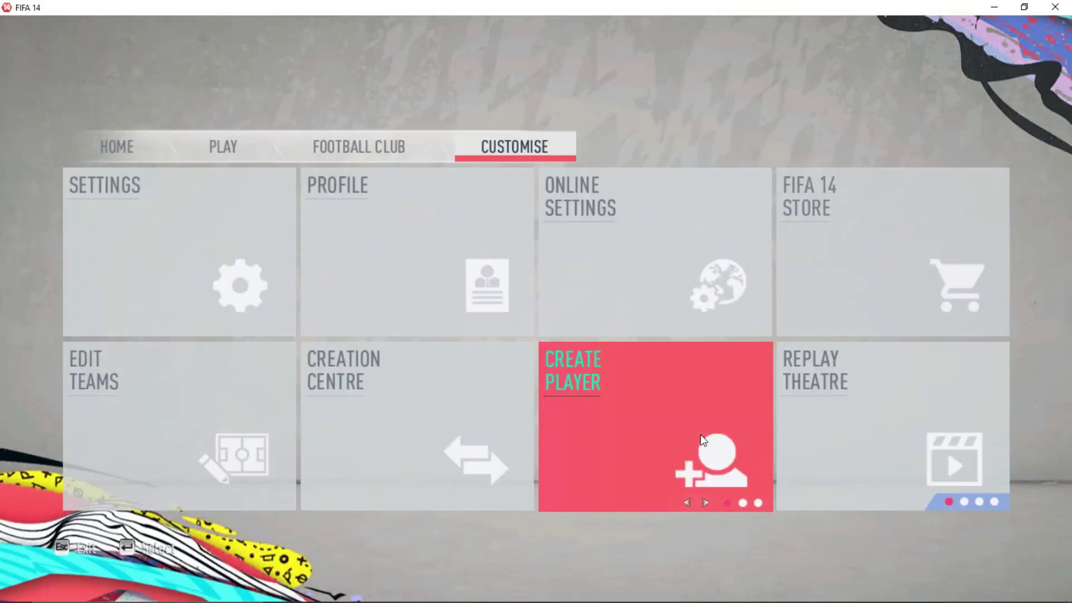